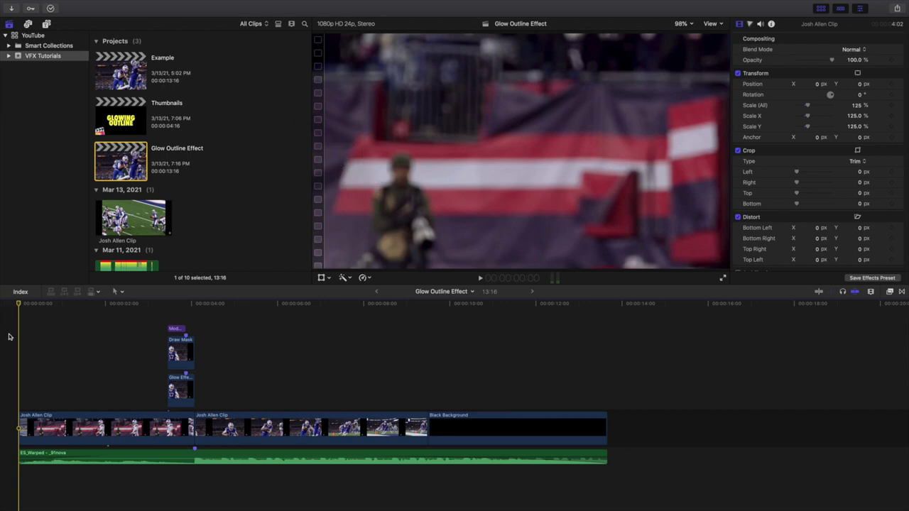
- Play through the finished Glow Outline Effect project, replaying an earlier section
key("space")
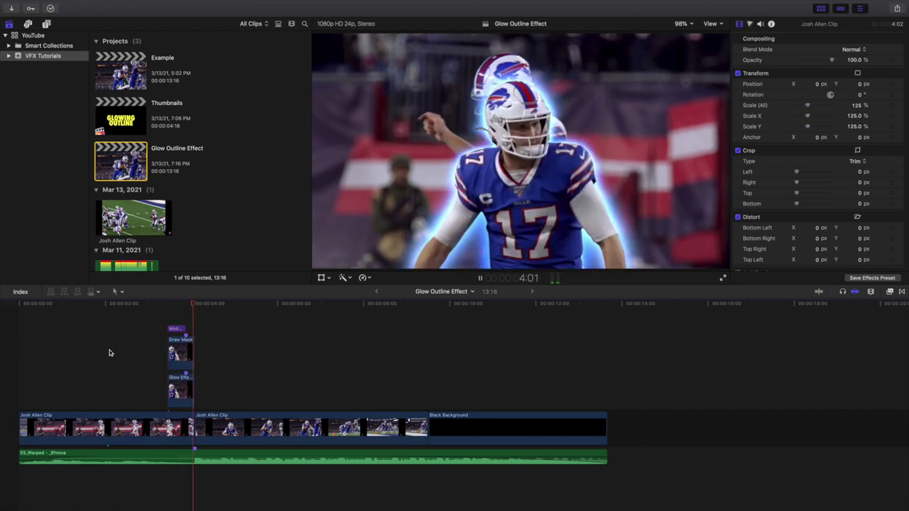
key("space")
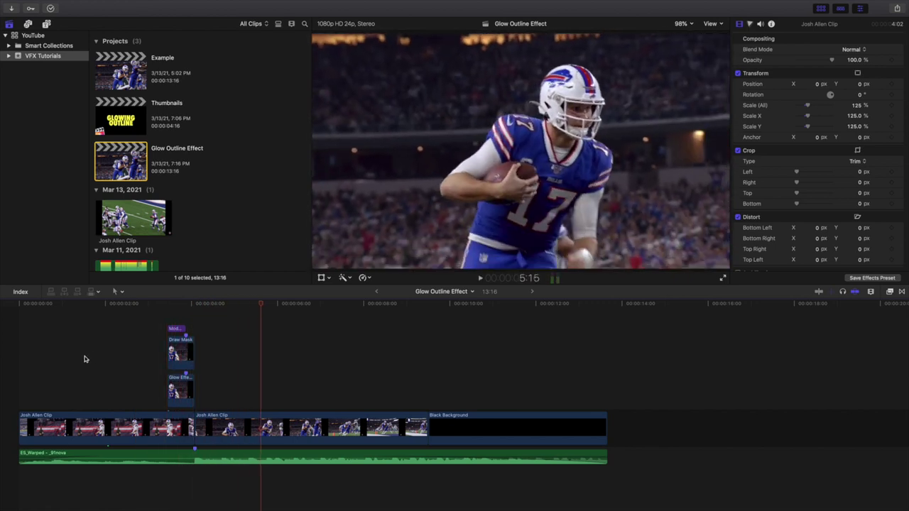
key("space")
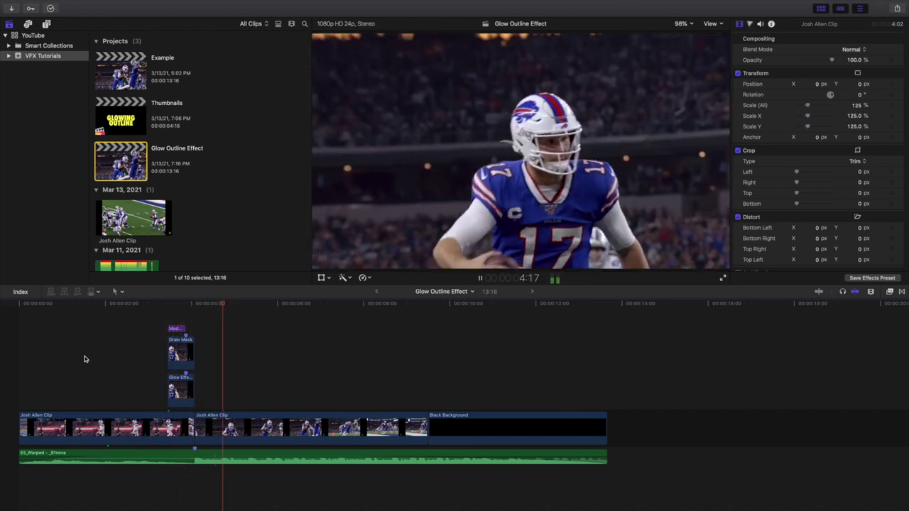
key("space")
left_click(129, 353)
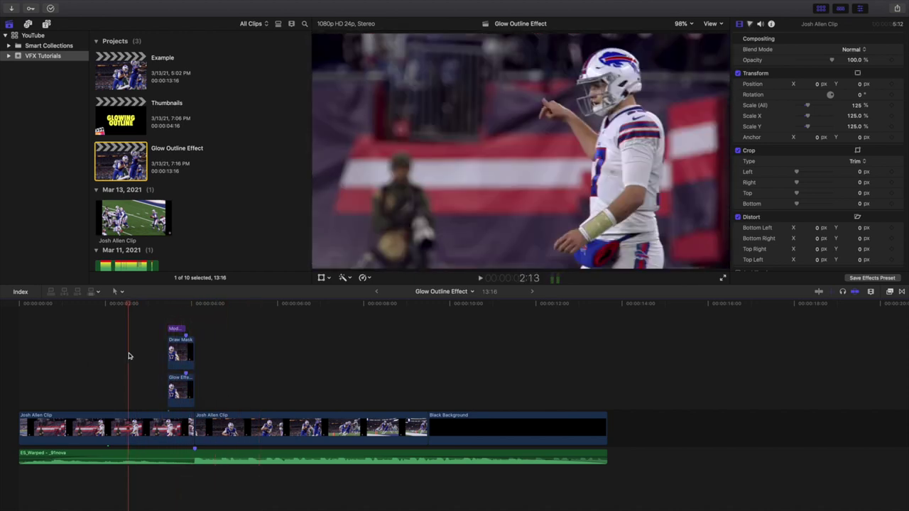
key("space")
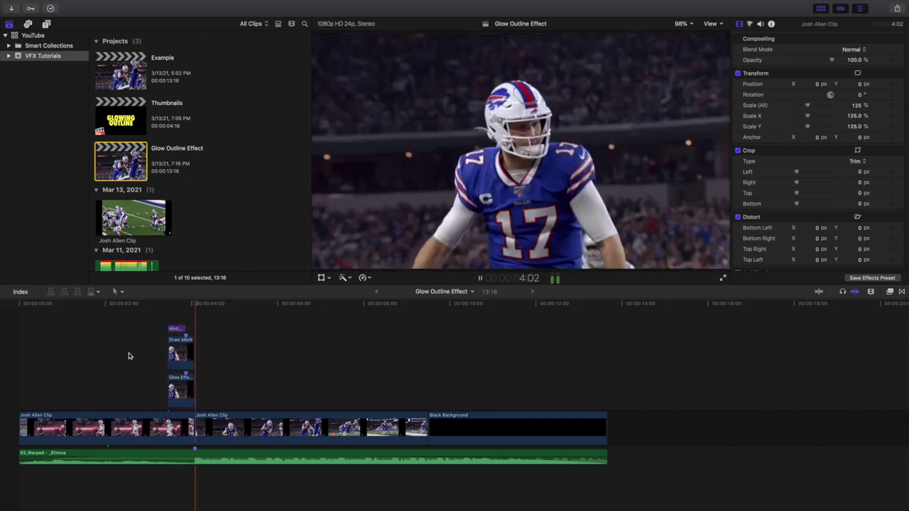
key("space")
- Inspect the Draw Mask clip at the 3:21 glow frame, then open the Example project
left_click(184, 318)
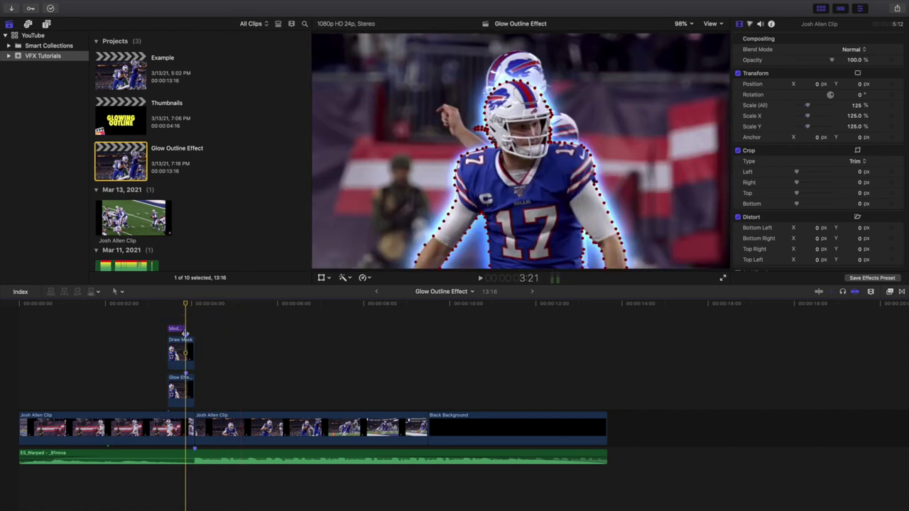
left_click(460, 255)
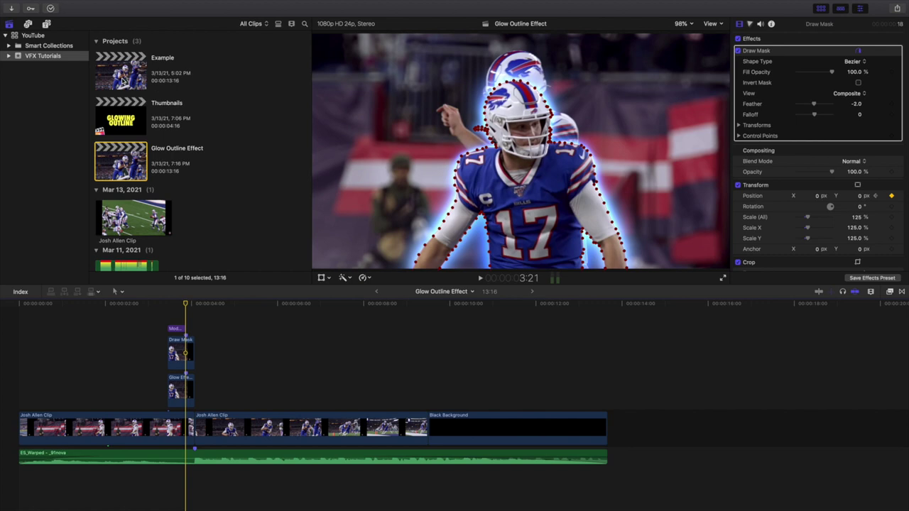
double_click(120, 70)
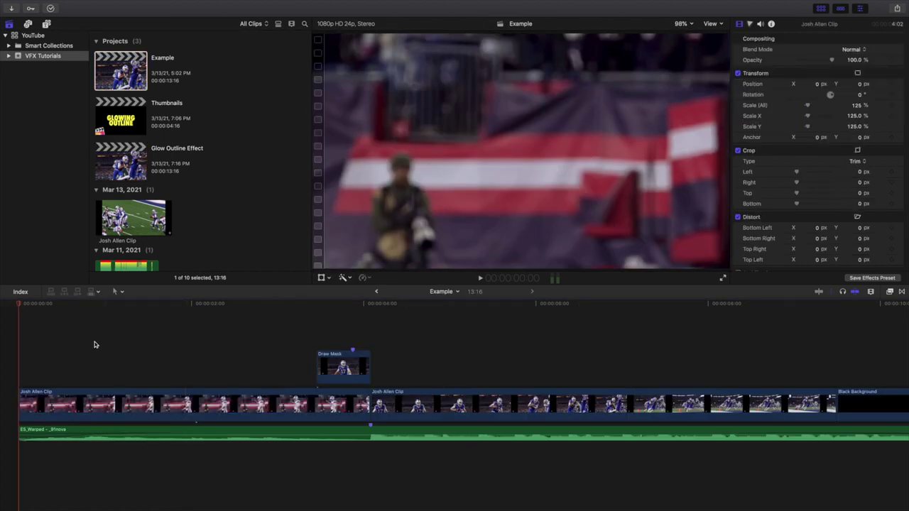
- Play the Example project through the masked section and select the connected Draw Mask clip
key("space")
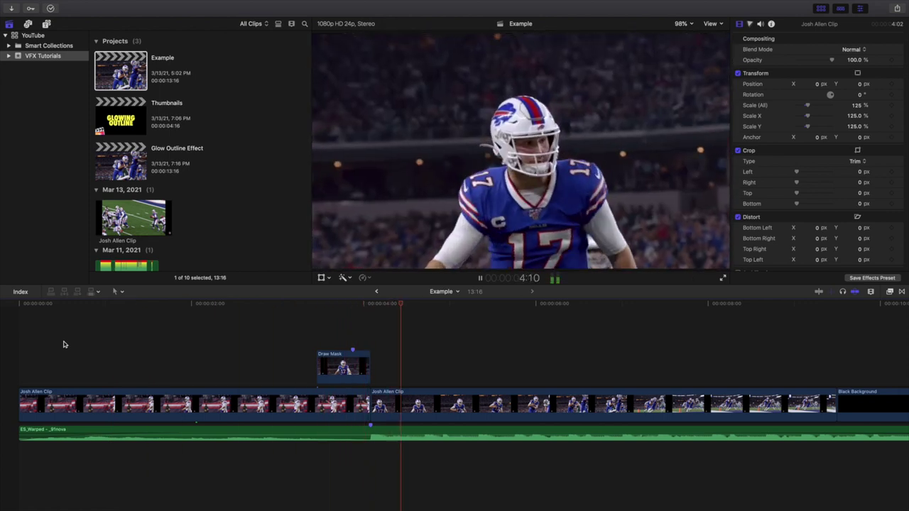
key("space")
left_click(320, 340)
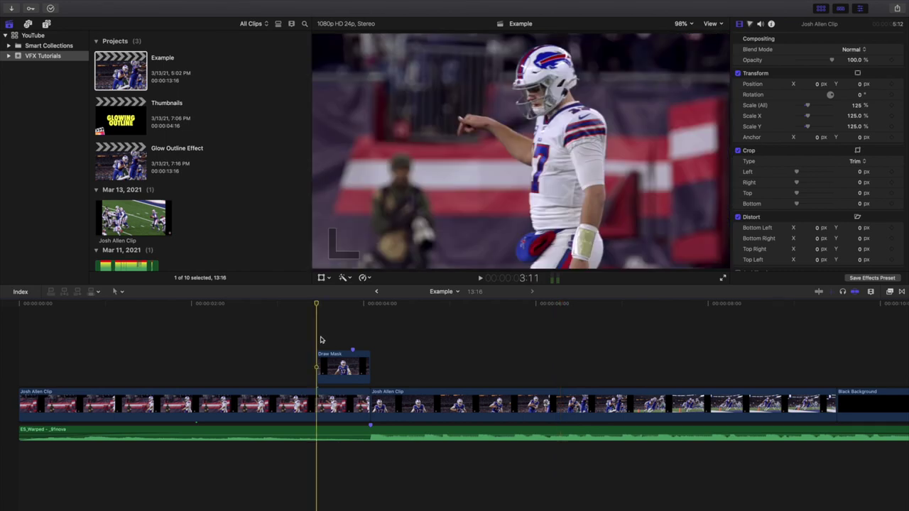
key("c")
key("space")
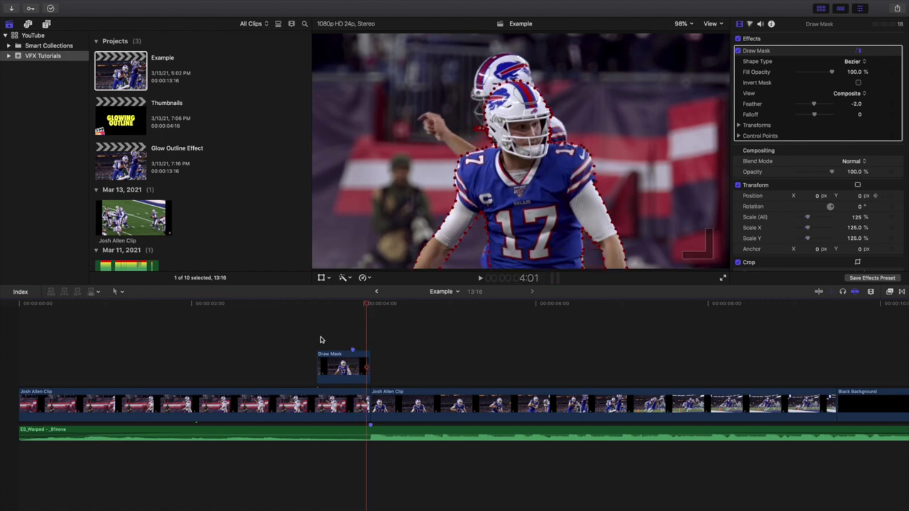
left_click(341, 365)
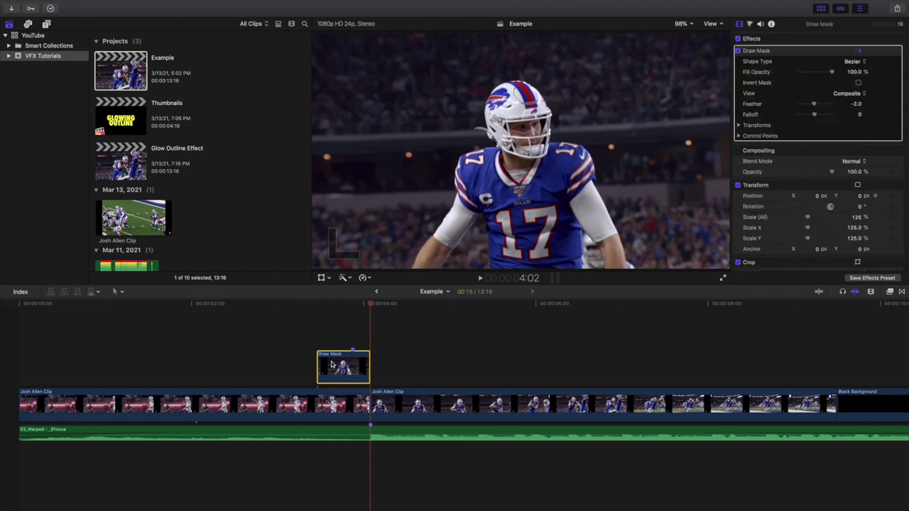
- Option-drag a copy of the Draw Mask clip directly above the original, then move to 3:21
left_click_drag(332, 364, 337, 341)
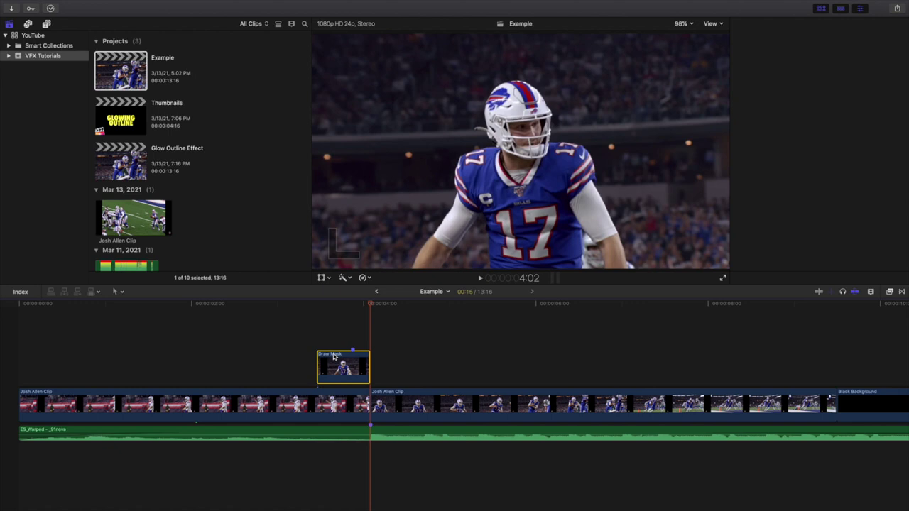
mouse_move(336, 357)
left_mouse_down()
mouse_move(335, 325)
mouse_move(343, 331)
left_mouse_up()
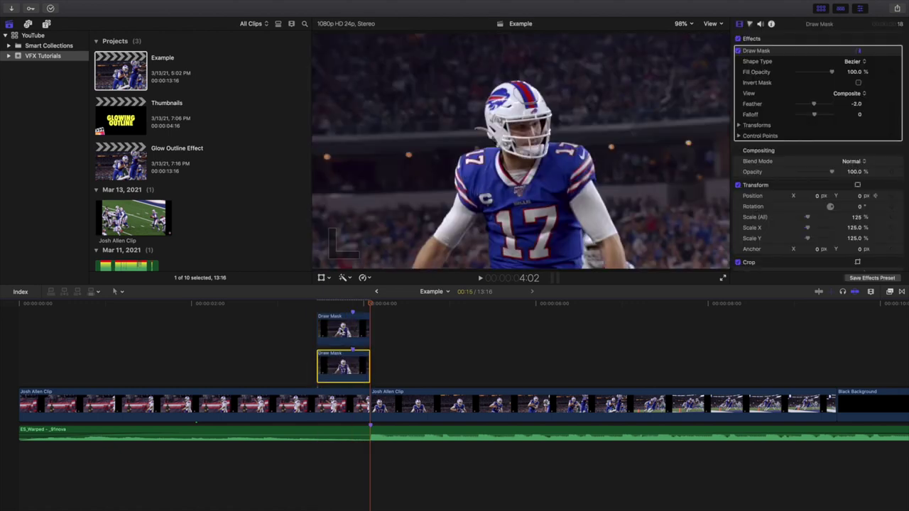
scroll(353, 311, "up", 2)
left_click(352, 305)
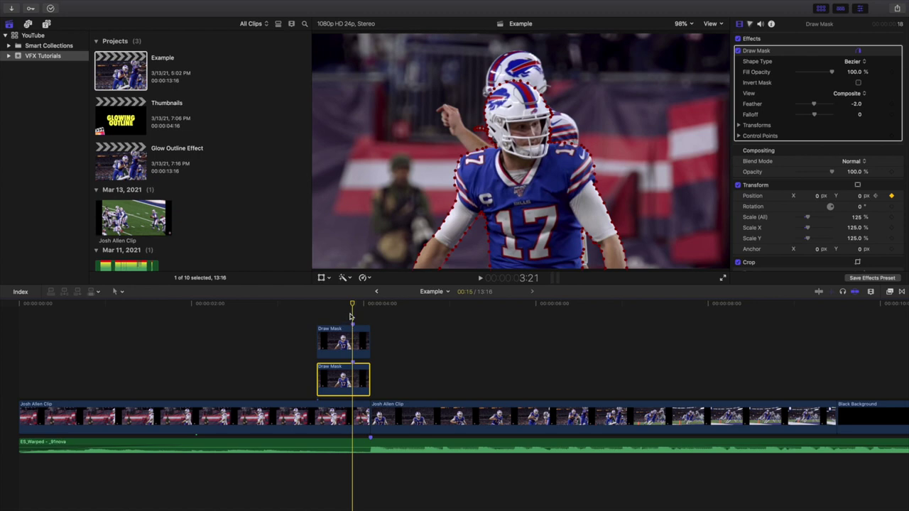
- Hide the mask outline in the viewer for both the upper and lower Draw Mask clips
left_click(350, 317)
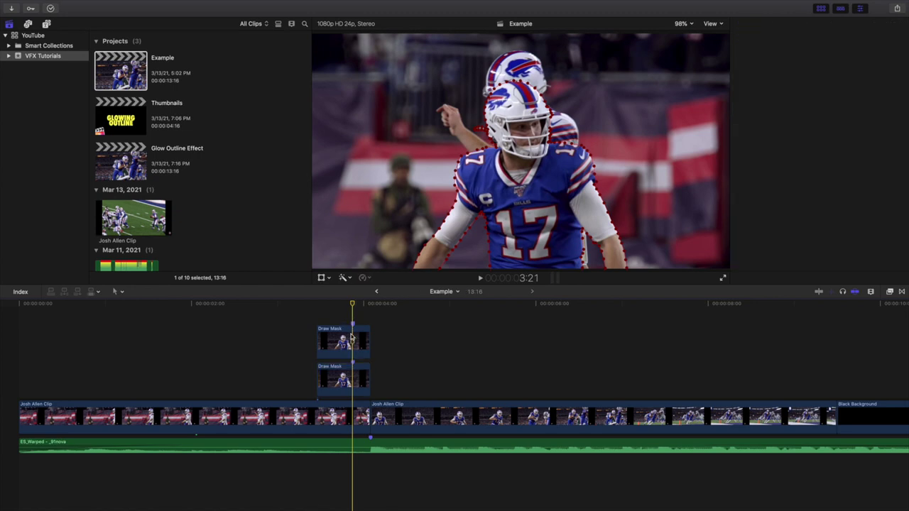
left_click(351, 338)
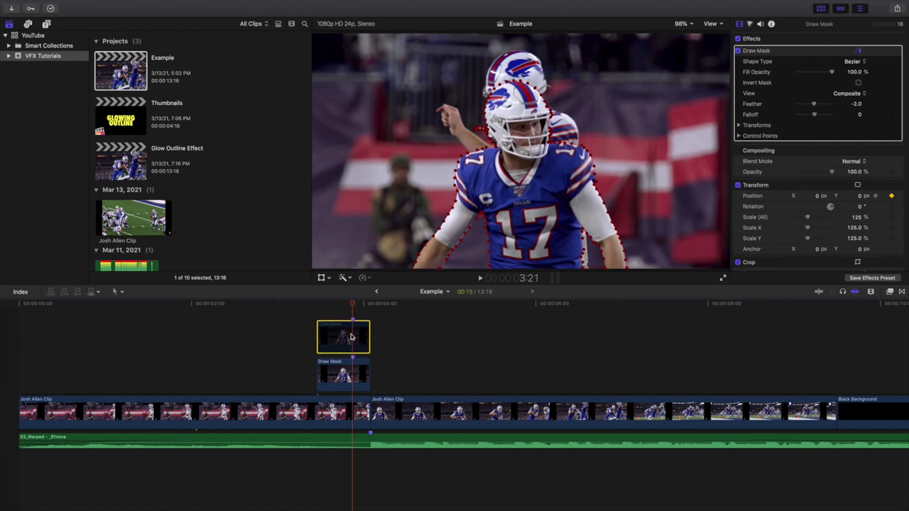
left_click(754, 188)
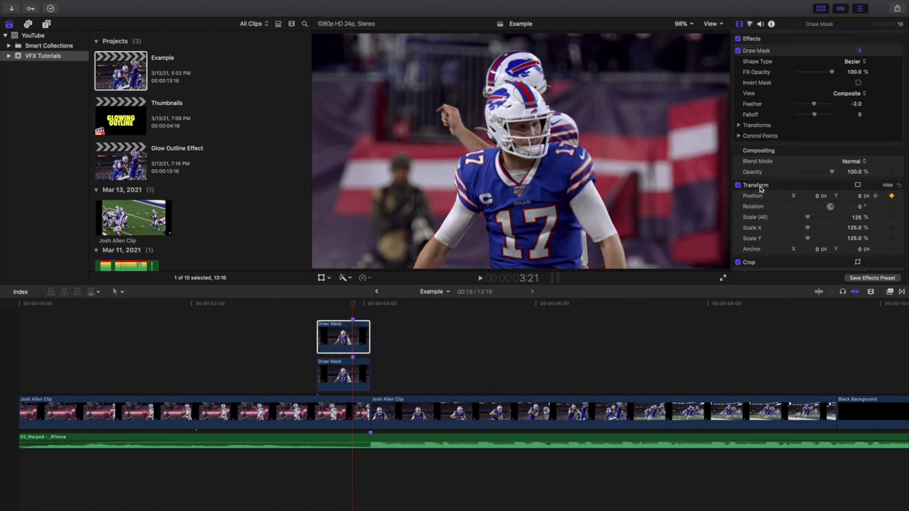
left_click(348, 375)
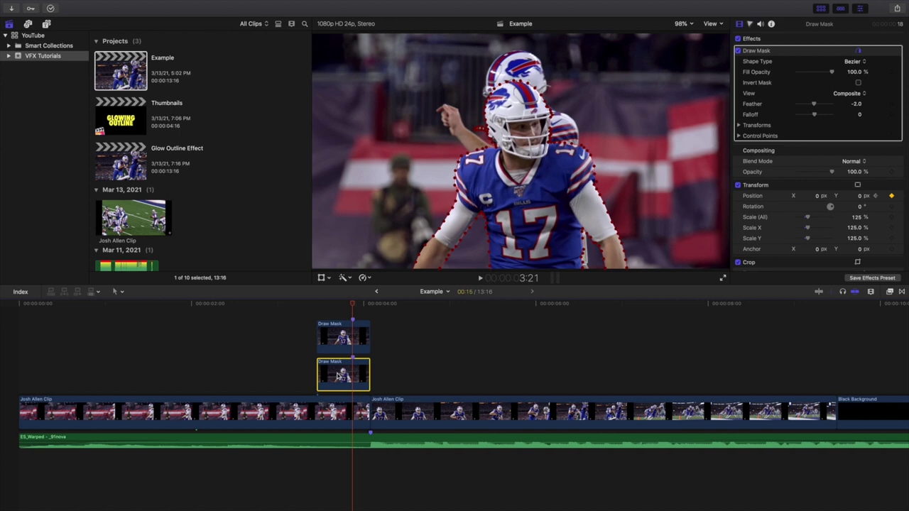
left_click(754, 186)
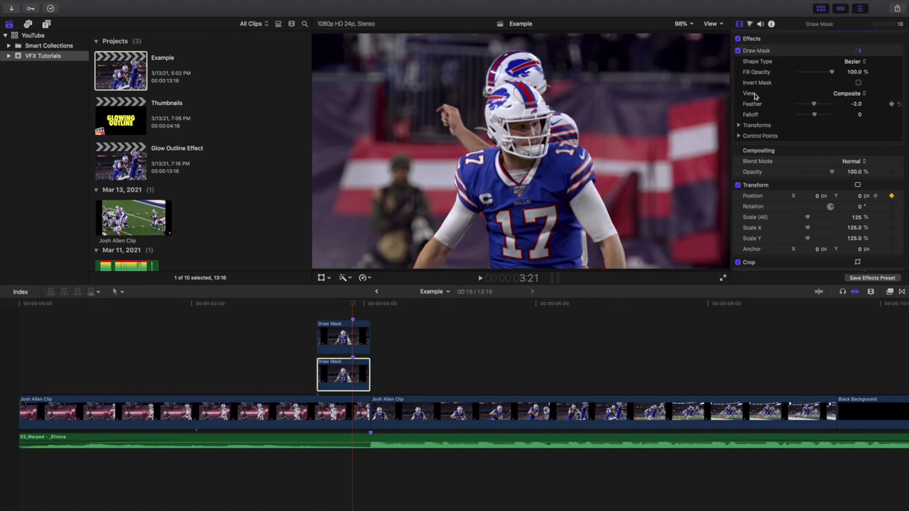
- Add a Color Board to the lower Draw Mask clip with Master exposure and saturation at 100%
left_click(751, 24)
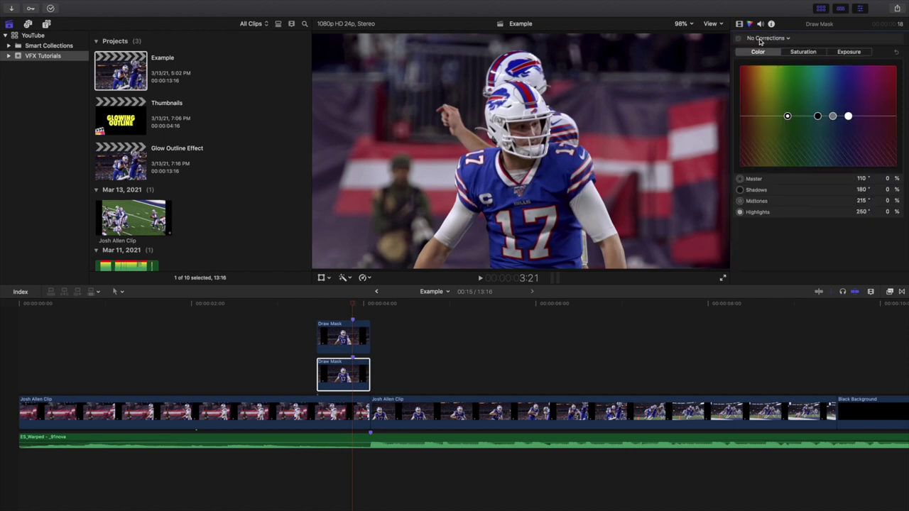
left_click(765, 39)
left_click(773, 56)
left_click(843, 54)
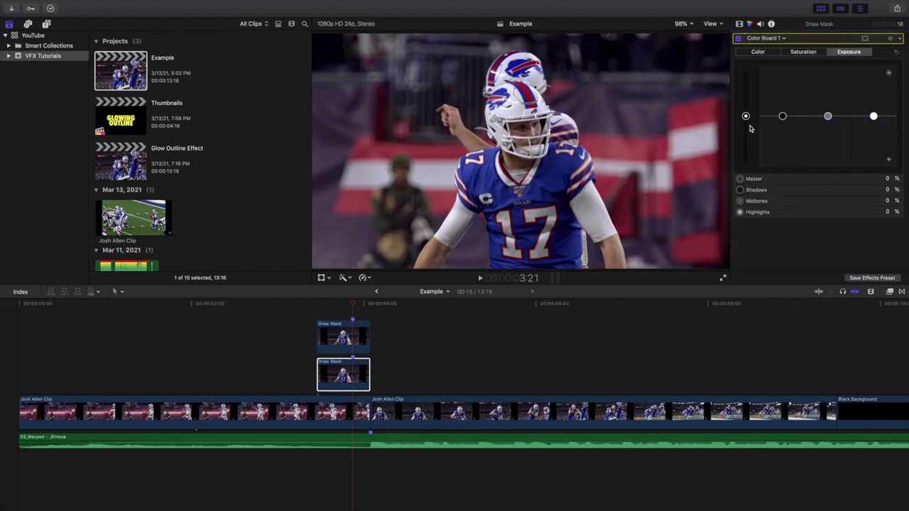
left_click_drag(745, 115, 745, 65)
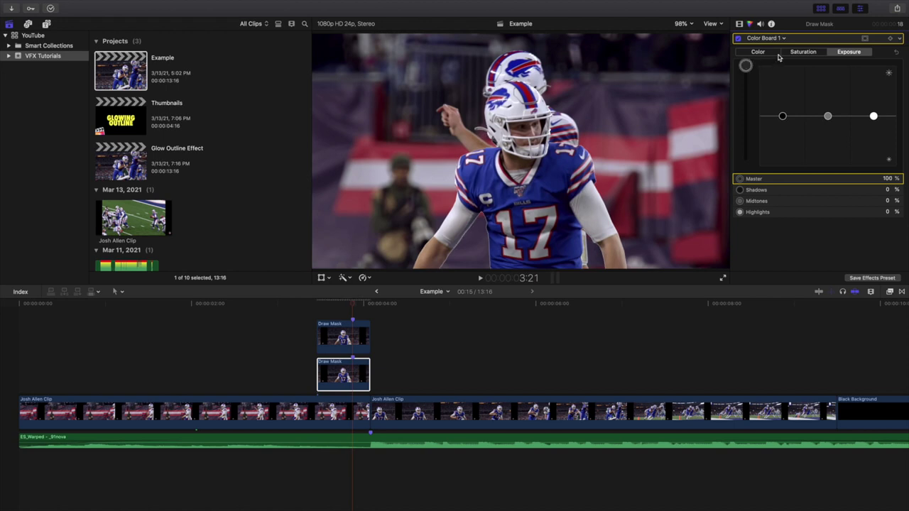
left_click(801, 52)
left_click_drag(746, 116, 746, 65)
- Tint the lower clip blue with the Master color puck at 221°, 90%
left_click(757, 52)
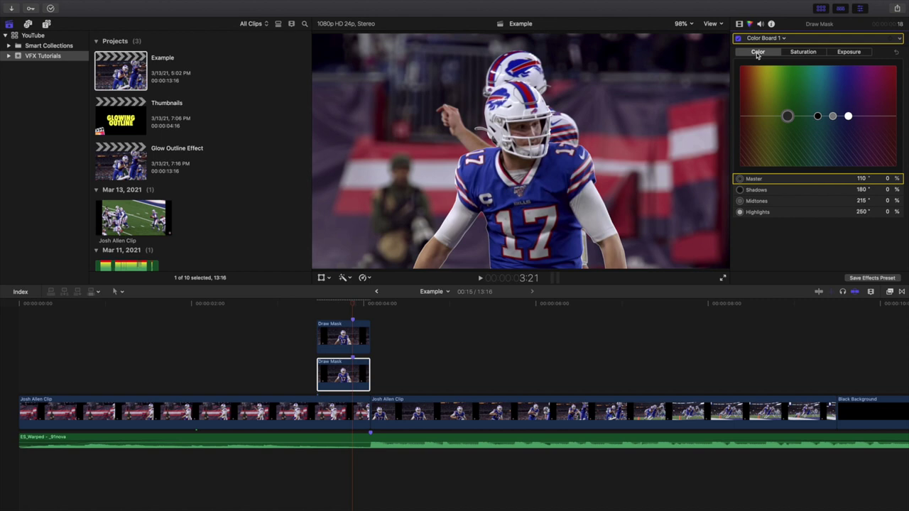
left_click_drag(787, 116, 835, 71)
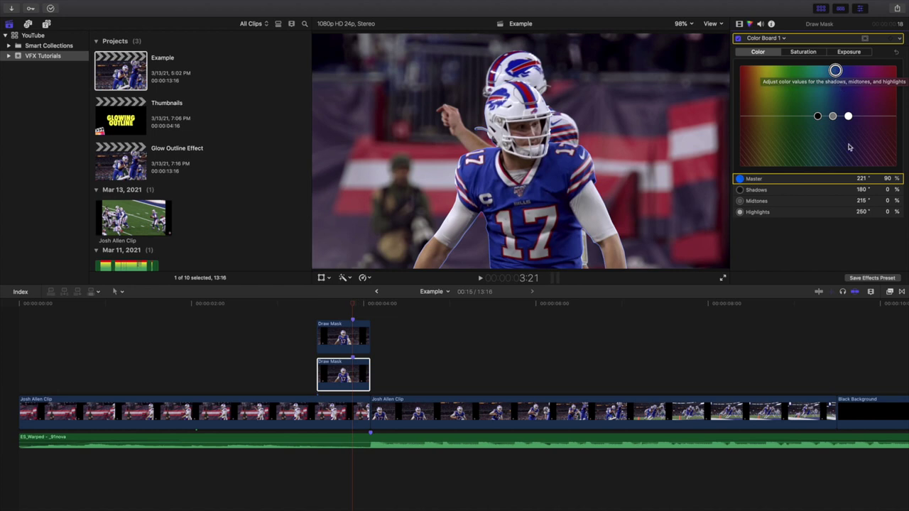
left_click(890, 292)
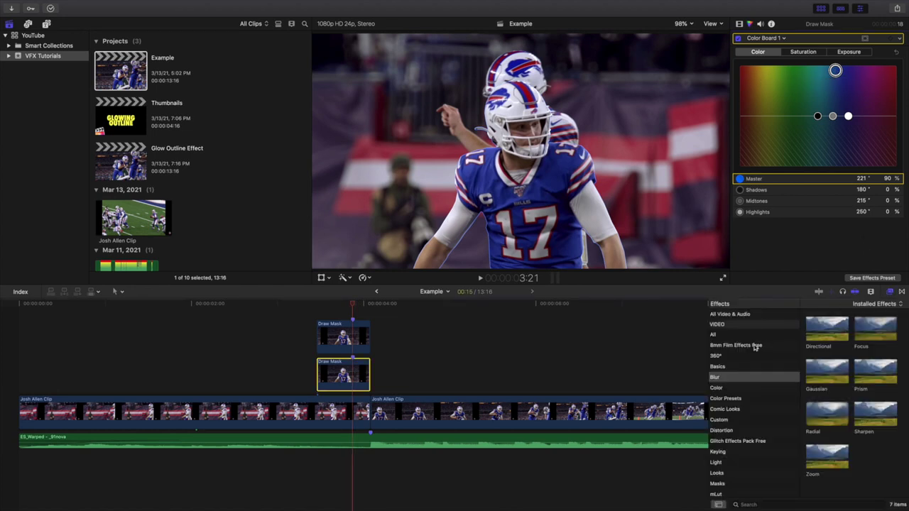
- Apply the Focus effect from the Blur category to the lower Draw Mask clip
left_click(719, 378)
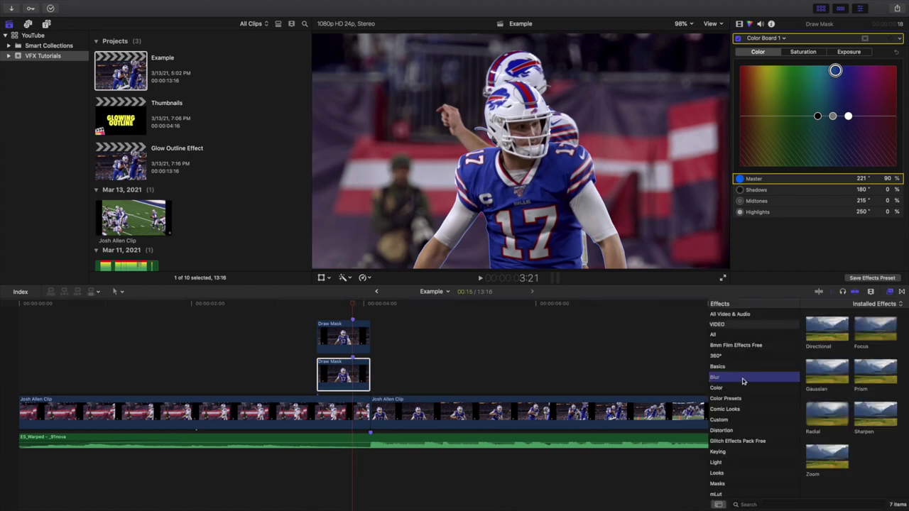
left_click_drag(862, 326, 345, 374)
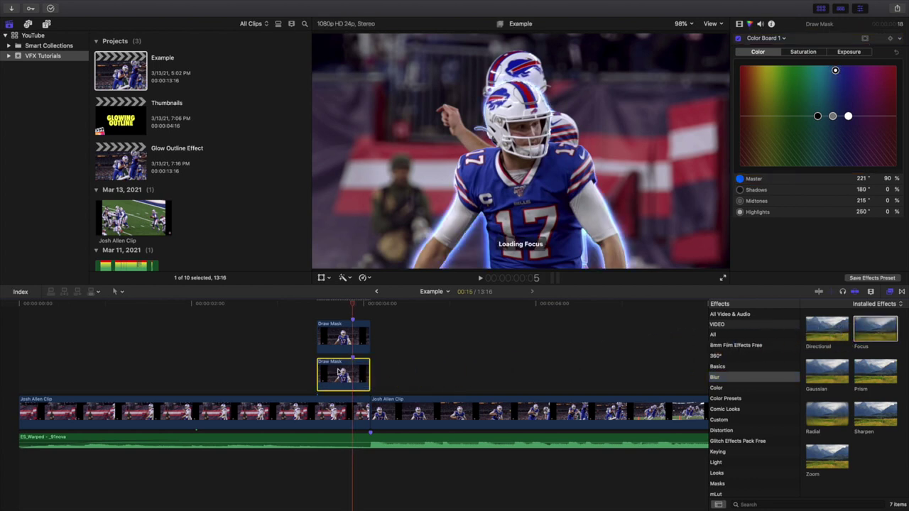
left_click(891, 292)
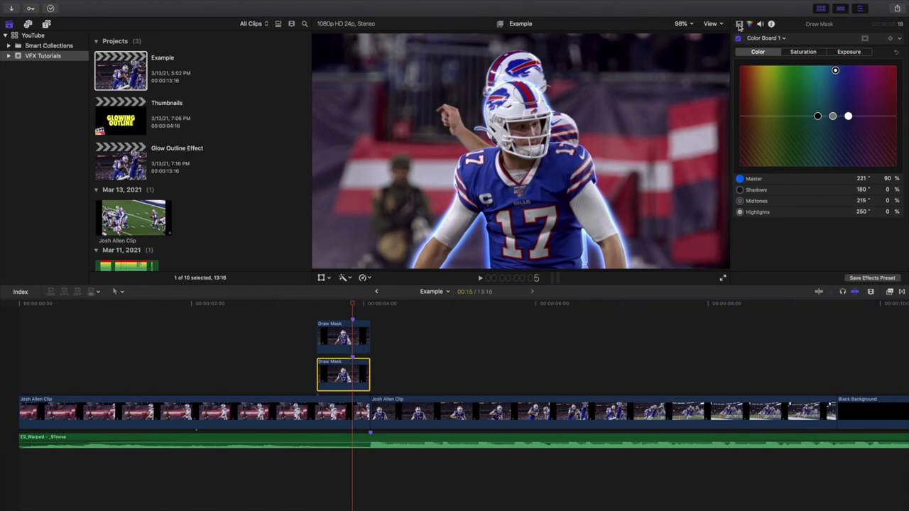
- Set the Focus blur's Amount to 70 and Softness to 900
left_click(740, 55)
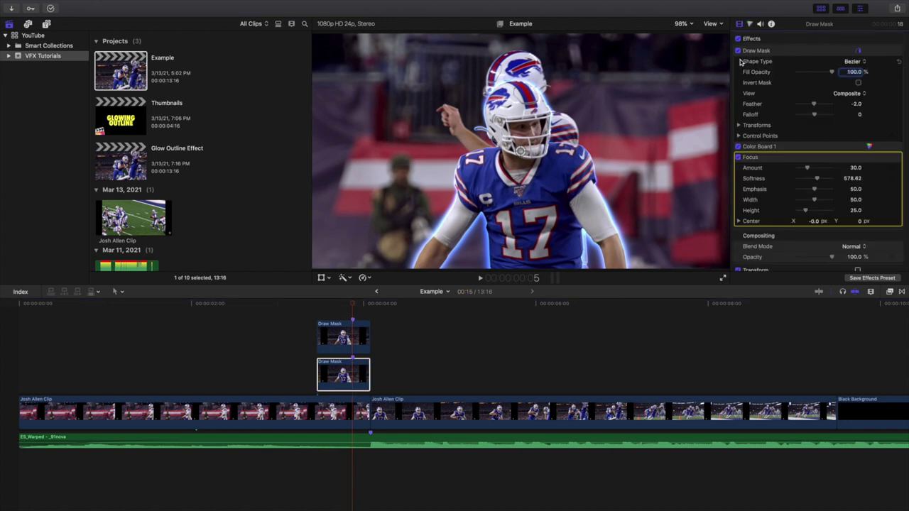
left_click(858, 168)
type("70")
key("Return")
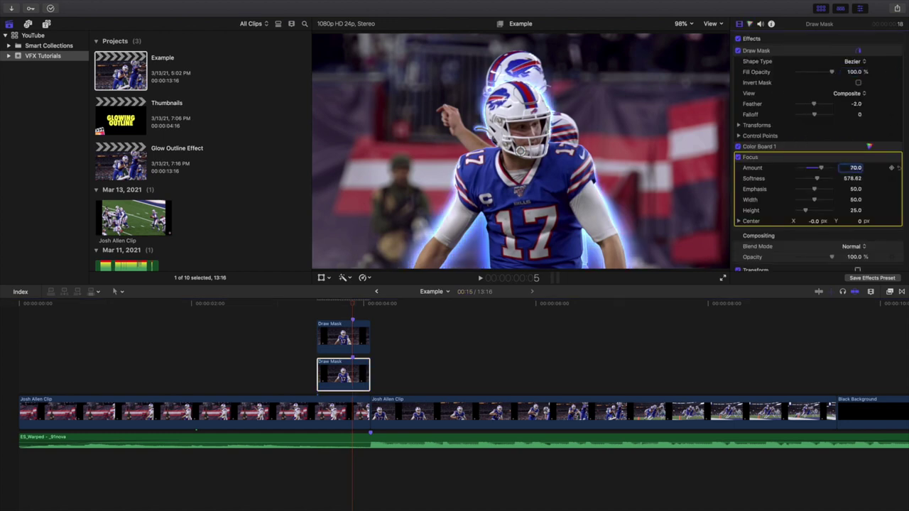
left_click(852, 179)
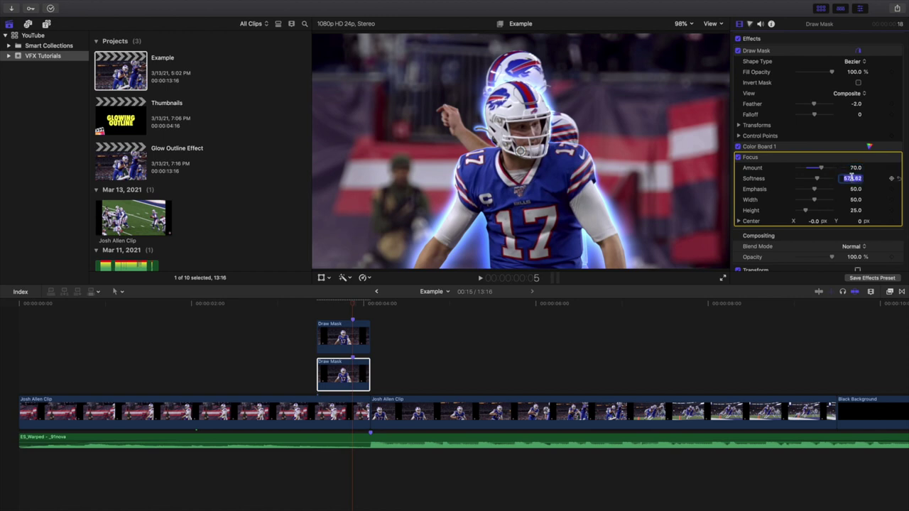
type("900")
key("Return")
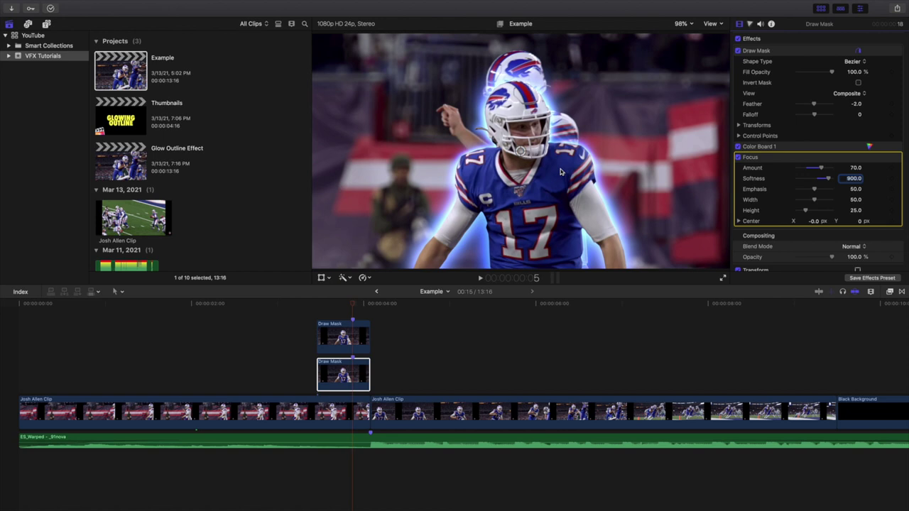
left_click(348, 339)
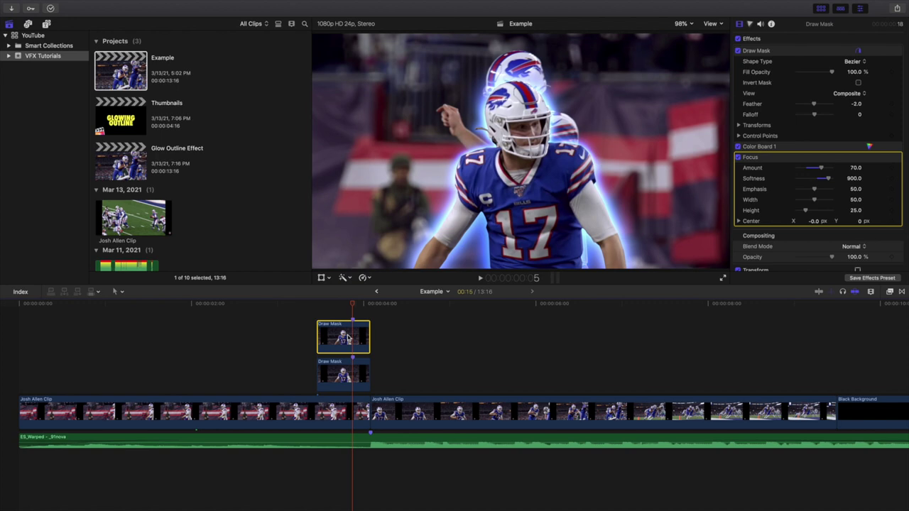
- Offset the upper Draw Mask clip's Position X to -300 px
key("Delete")
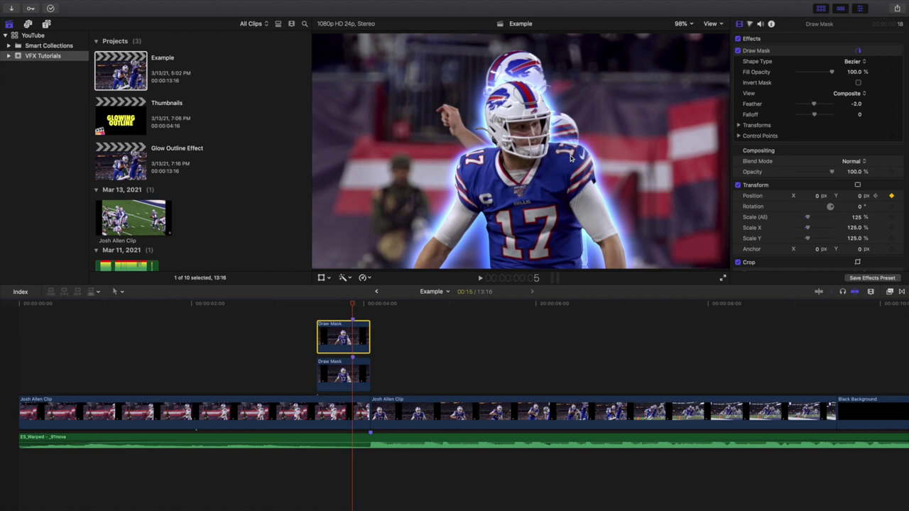
left_click_drag(817, 196, 710, 197)
left_click(814, 196)
type("-300")
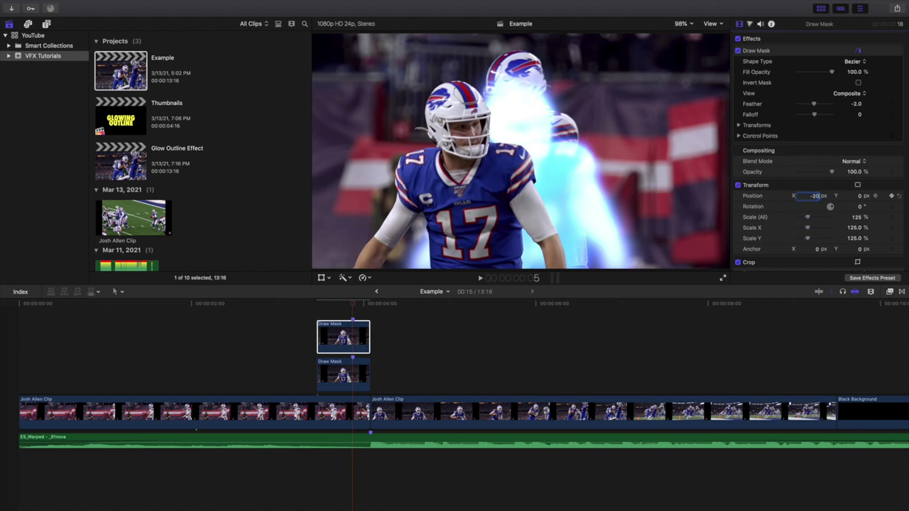
key("Return")
- Shift the lower glow copy to -200 px, reset it to 0, and set Focus Width to 50
left_click(344, 383)
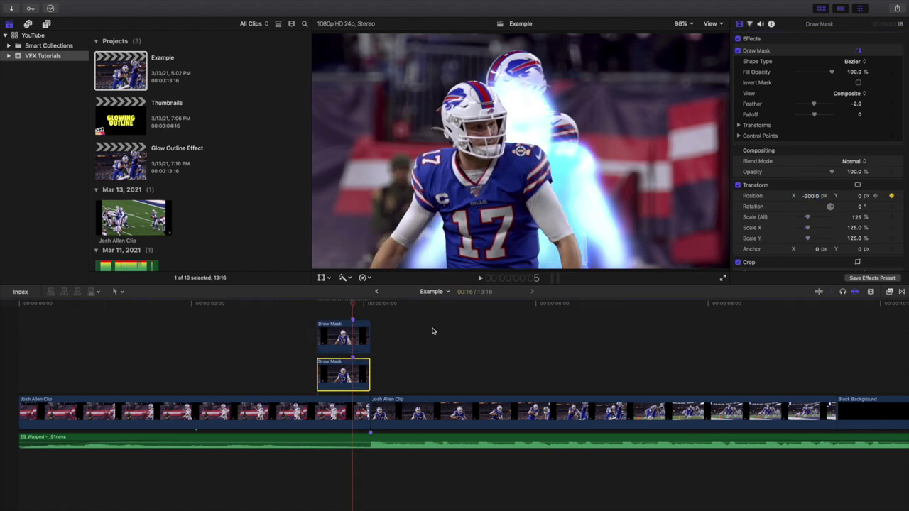
key("super+alt+v")
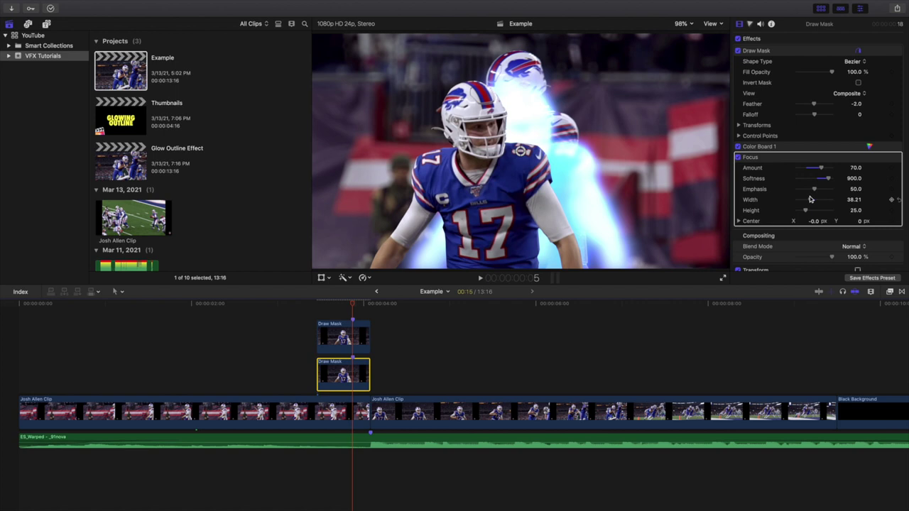
scroll(811, 200, "down", 3)
left_click(817, 238)
type("-200")
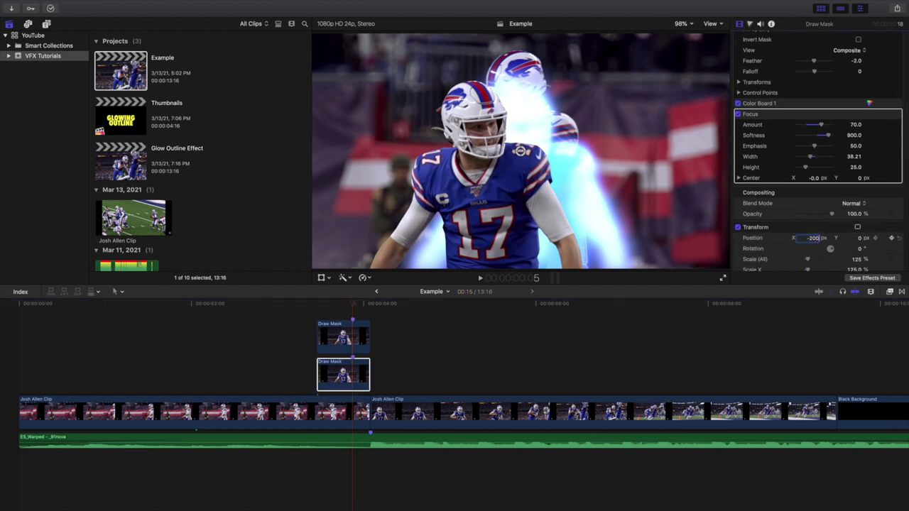
key("Return")
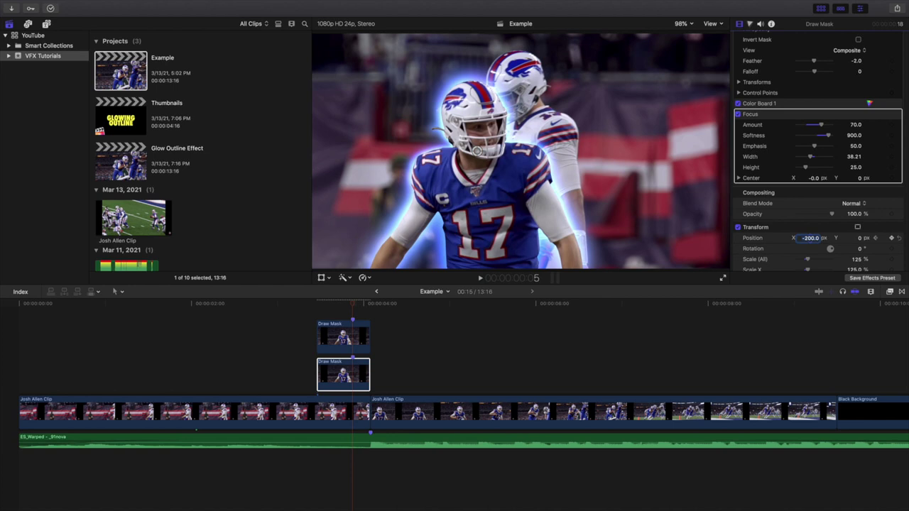
type("0")
key("Return")
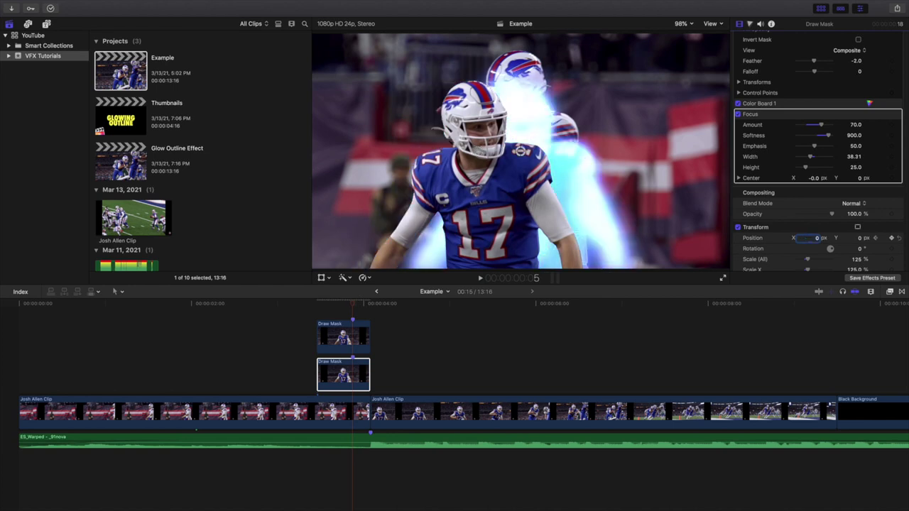
left_click_drag(810, 156, 814, 156)
- Reset the upper Draw Mask clip's Position X to 0 px so the glow lines up
left_click(362, 331)
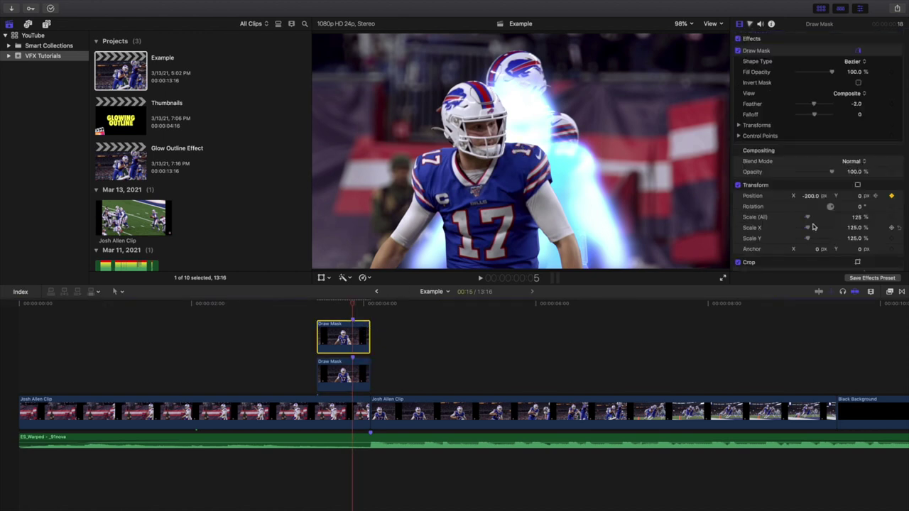
left_click(810, 196)
type("0")
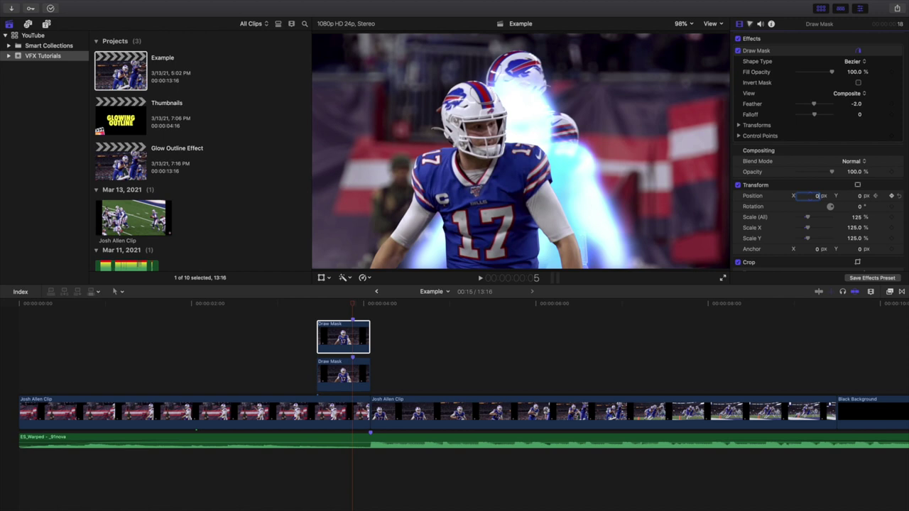
key("Return")
left_click(336, 344)
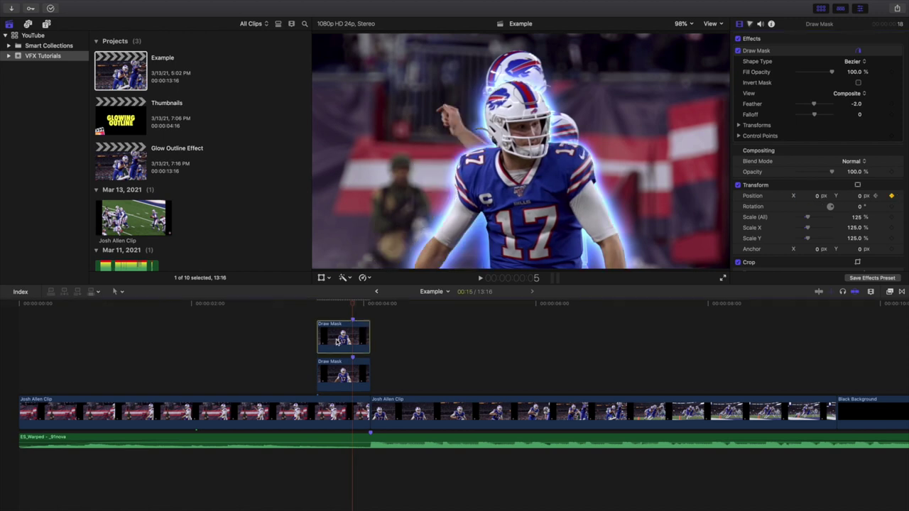
left_click(351, 372)
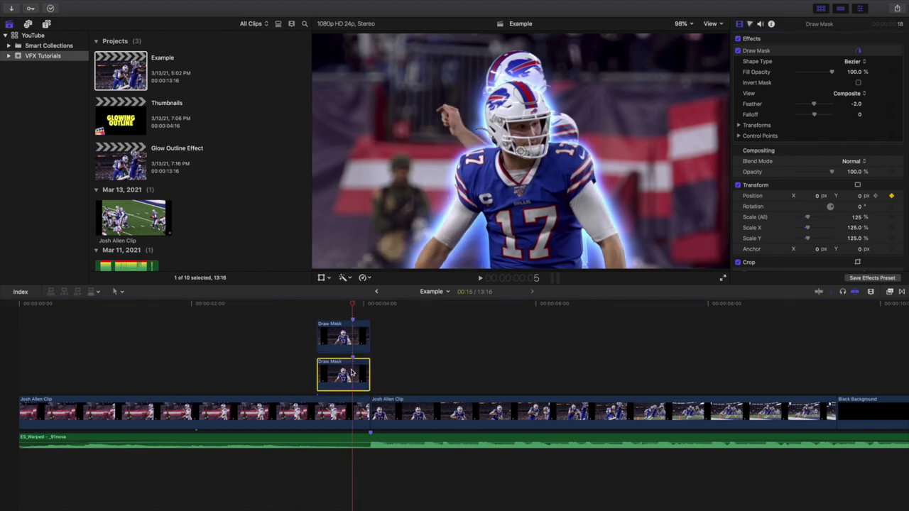
- Rename the lower blue copy to 'Glow' and reselect it beneath the Draw Mask clip
right_click(355, 365)
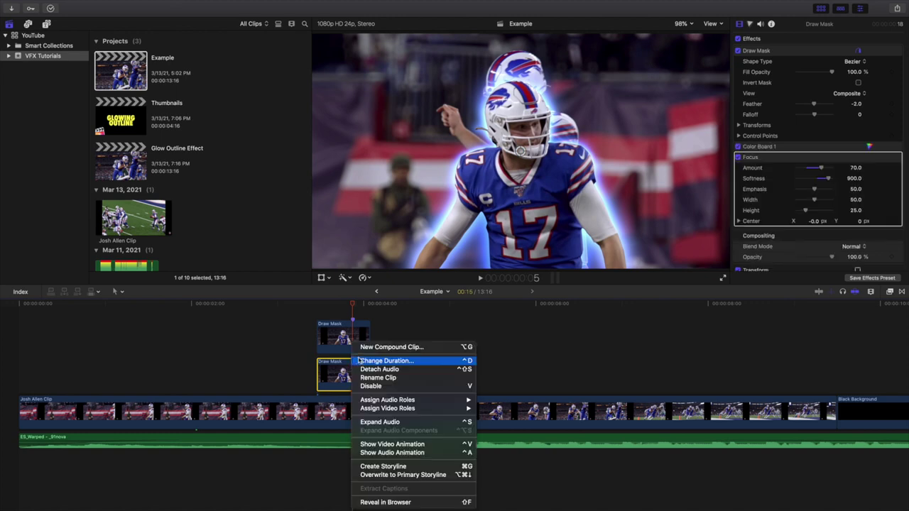
left_click(381, 379)
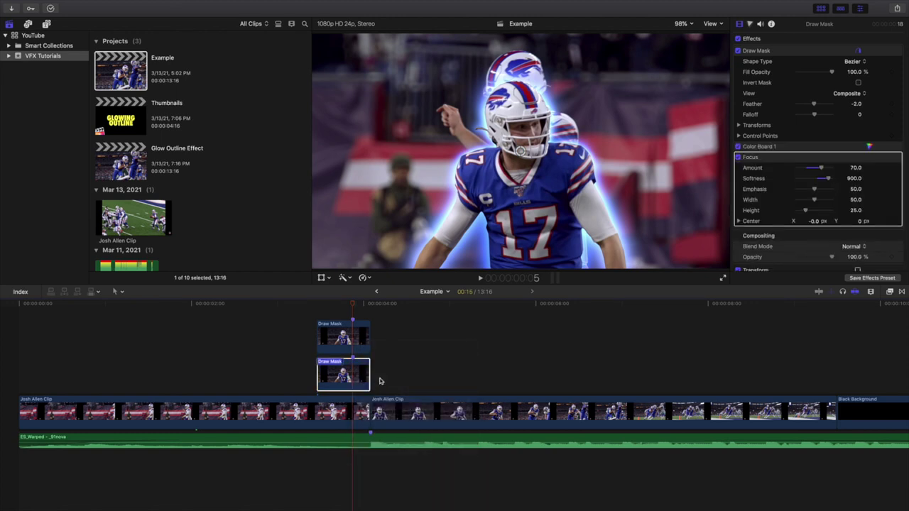
type("Glow")
key("Return")
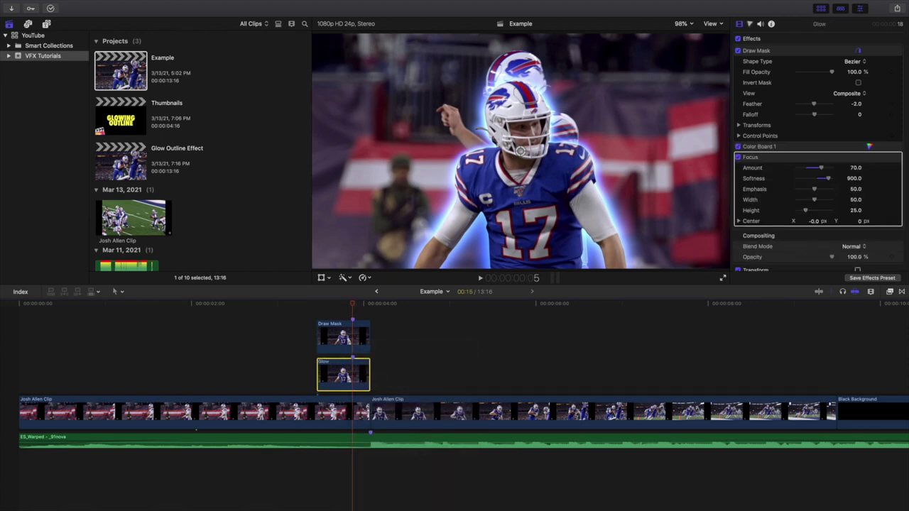
left_click(351, 333)
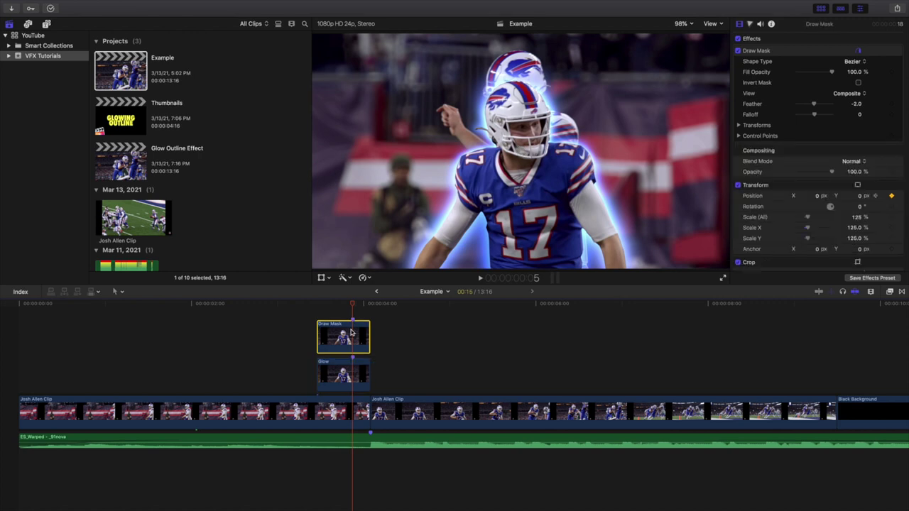
left_click(343, 373)
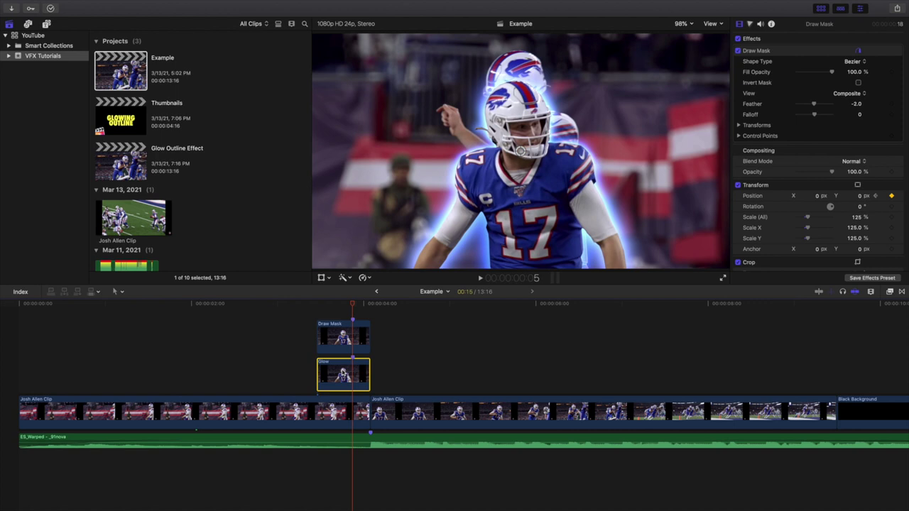
left_click(750, 24)
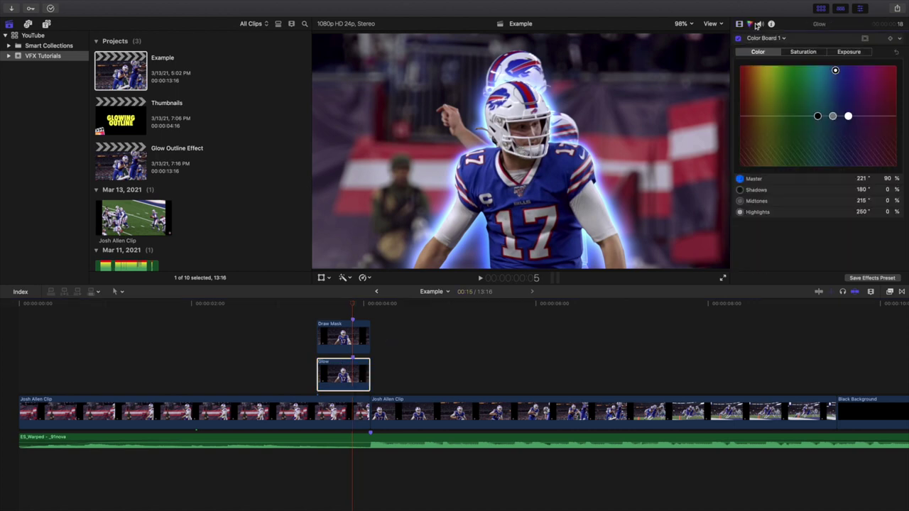
- Review the Glow clip's Color Board exposure, saturation and hue settings
left_click(843, 54)
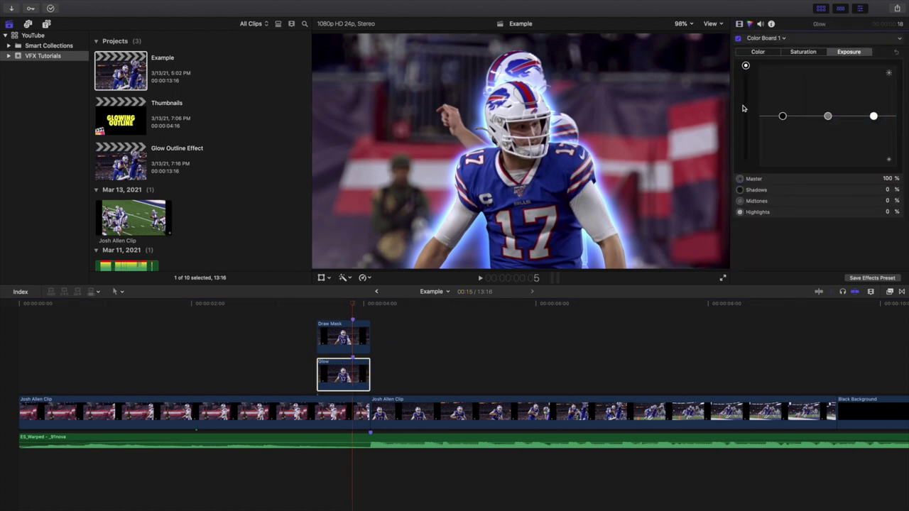
left_click(797, 56)
left_click(759, 52)
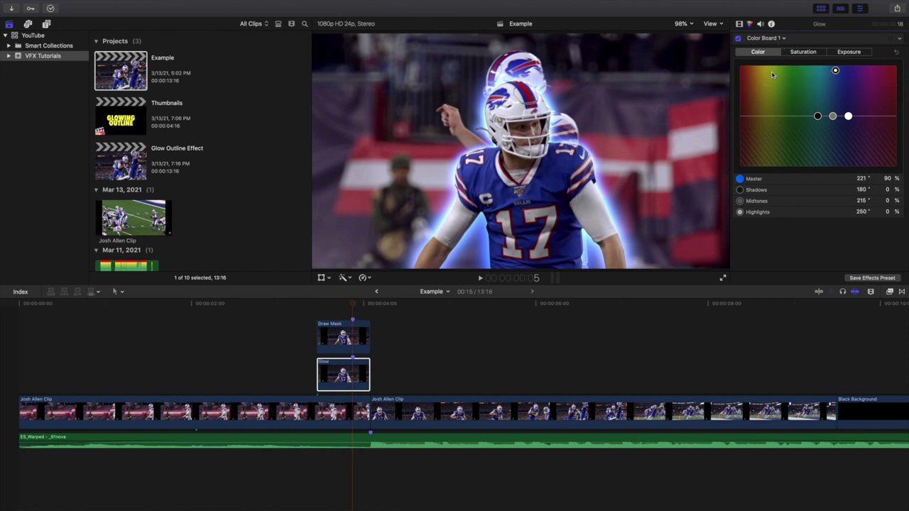
- Return to the Video inspector and delete the Example project
left_click(739, 25)
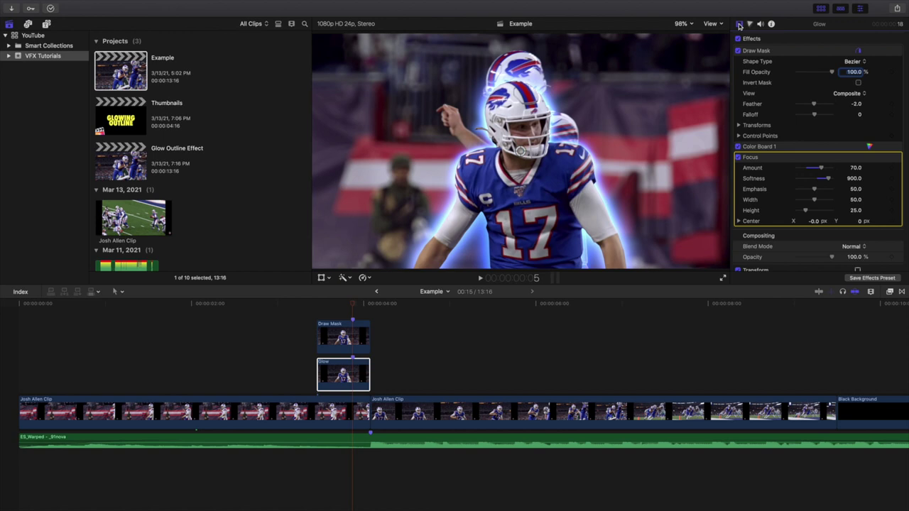
scroll(782, 134, "down", 3)
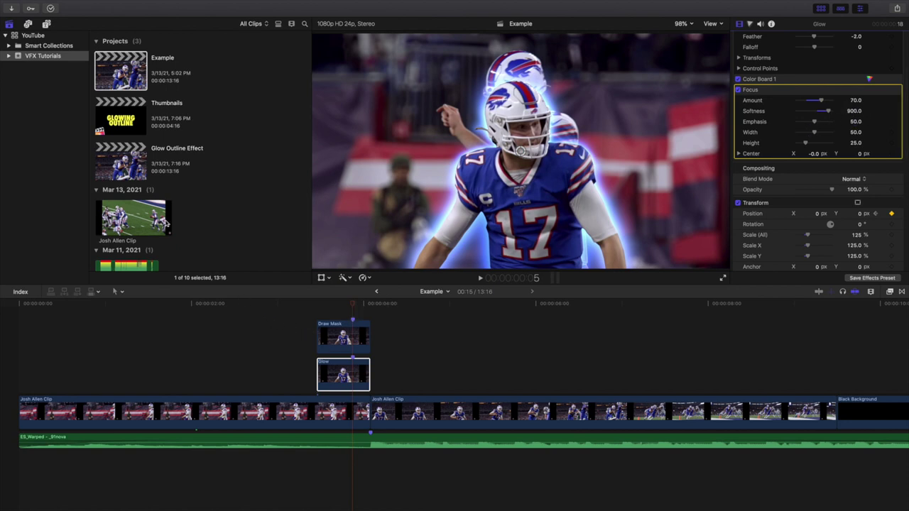
left_click(133, 71)
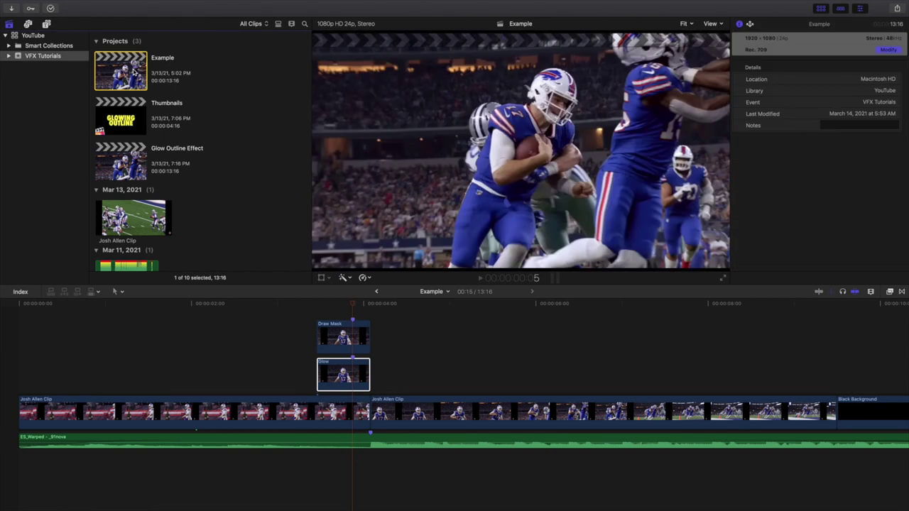
key("super+BackSpace")
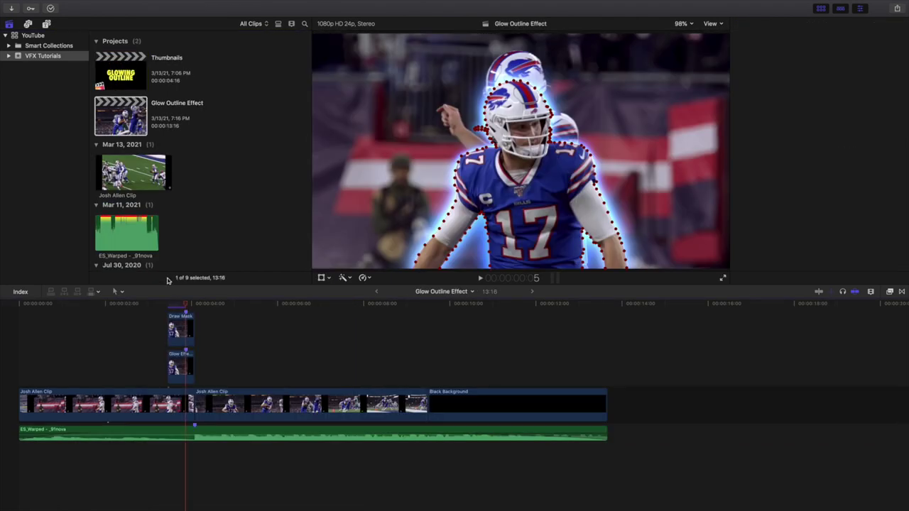
- In Glow Outline Effect, select the Draw Mask and Glow Effect clips in turn
left_click(178, 331)
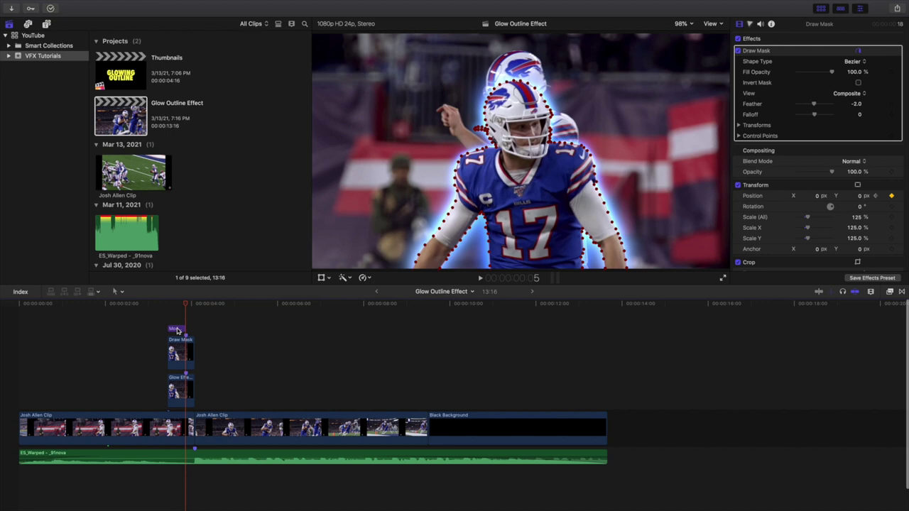
left_click(183, 352)
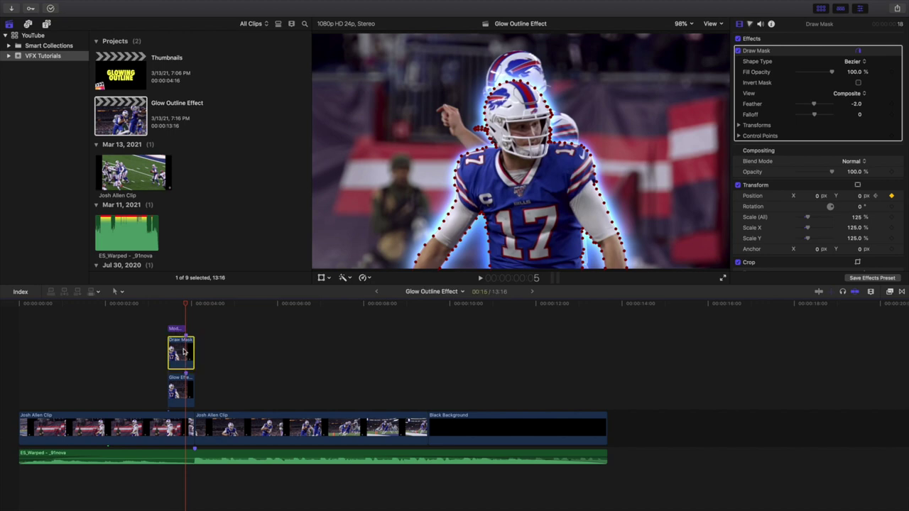
left_click(183, 390)
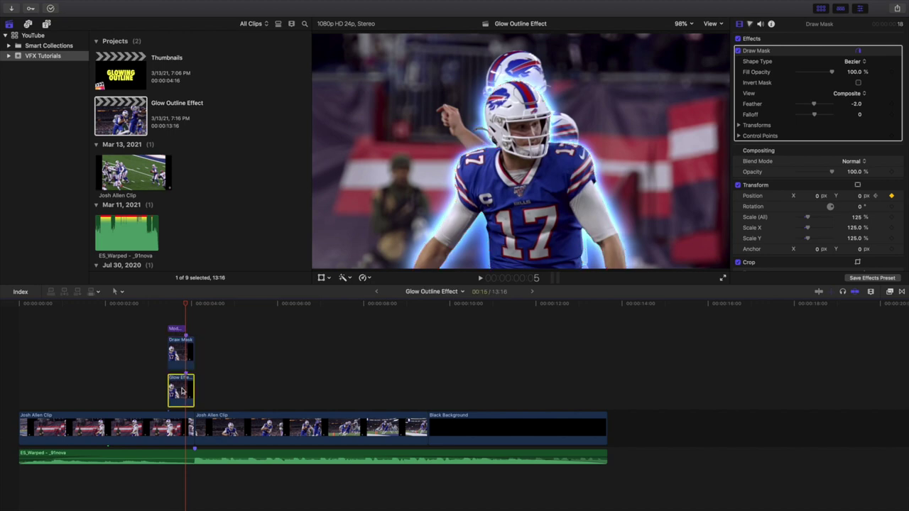
- Check the Glow clip's Color Board saturation, exposure and hue, then return the playhead to the start
left_click(750, 25)
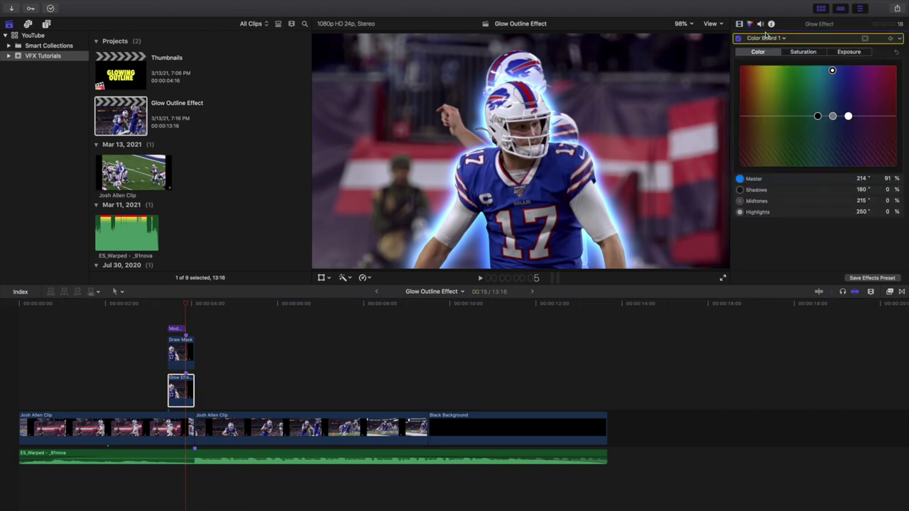
left_click(806, 53)
left_click(846, 53)
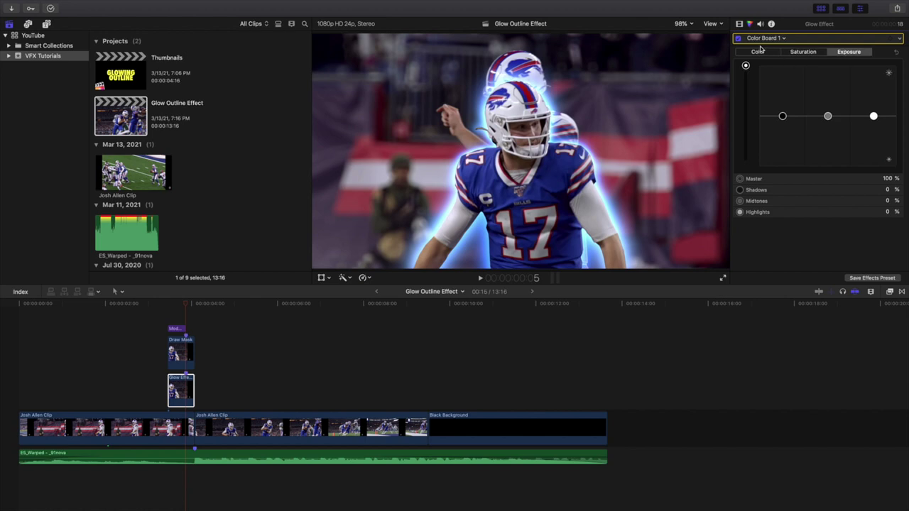
left_click(754, 54)
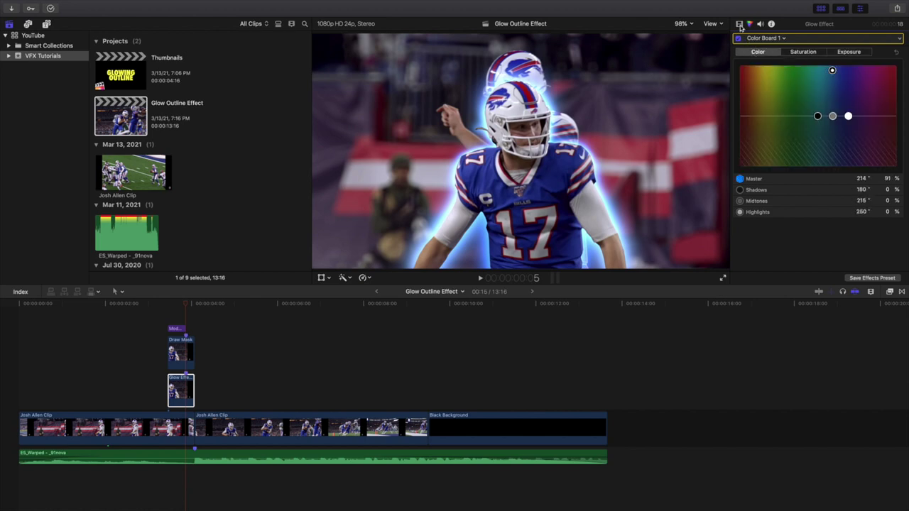
left_click(740, 24)
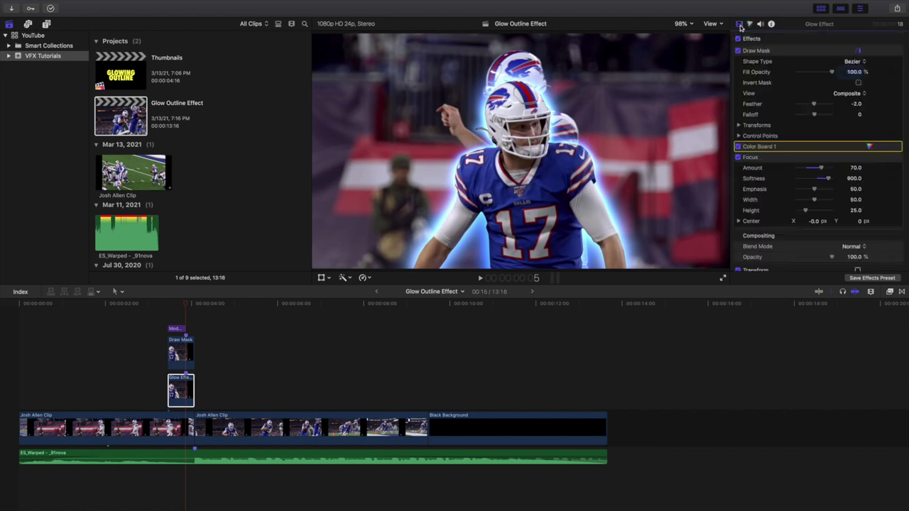
left_click(17, 336)
key("space")
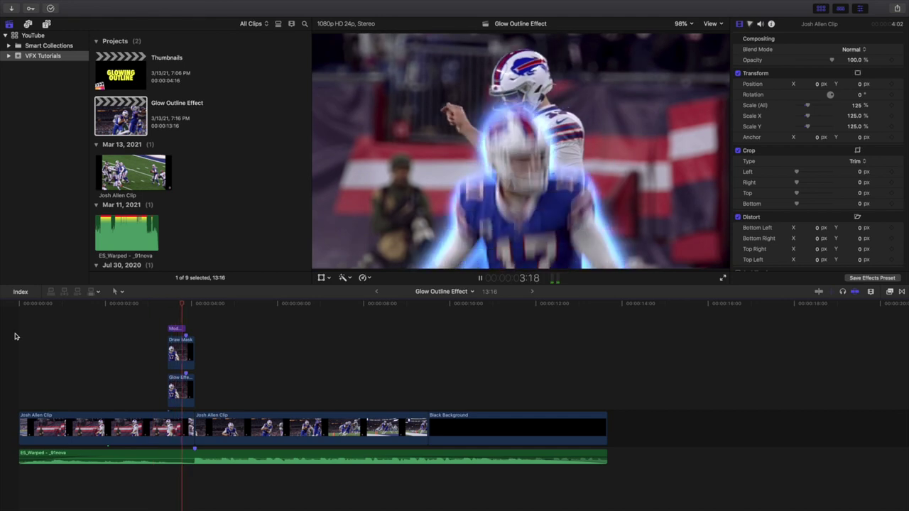
key("space")
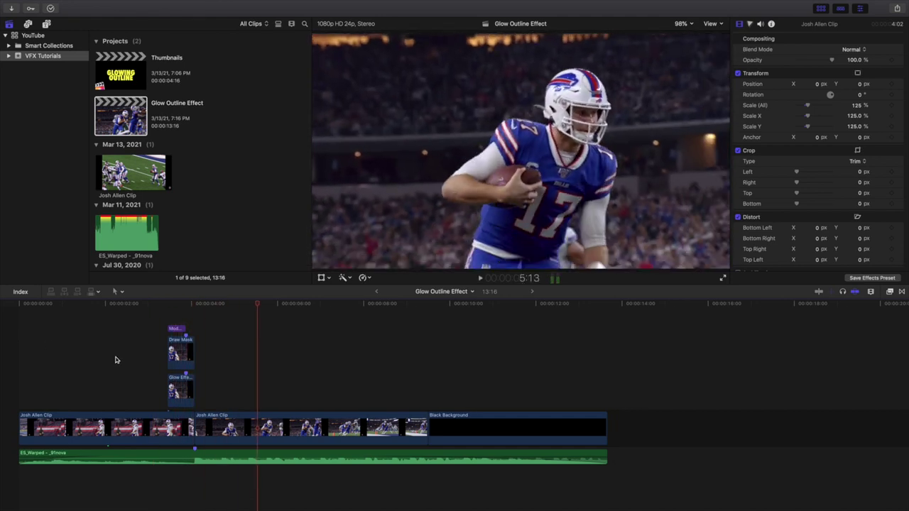
left_click(116, 360)
key("super+equal")
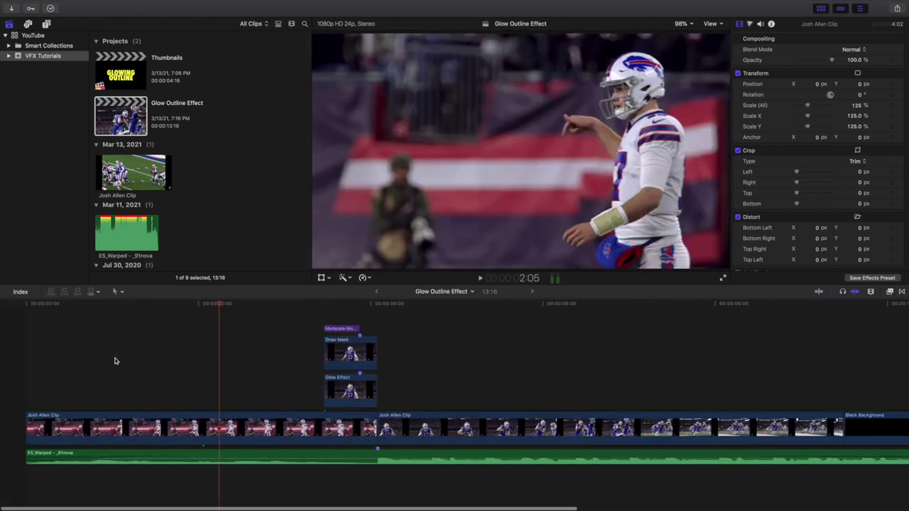
left_click(4, 366)
key("space")
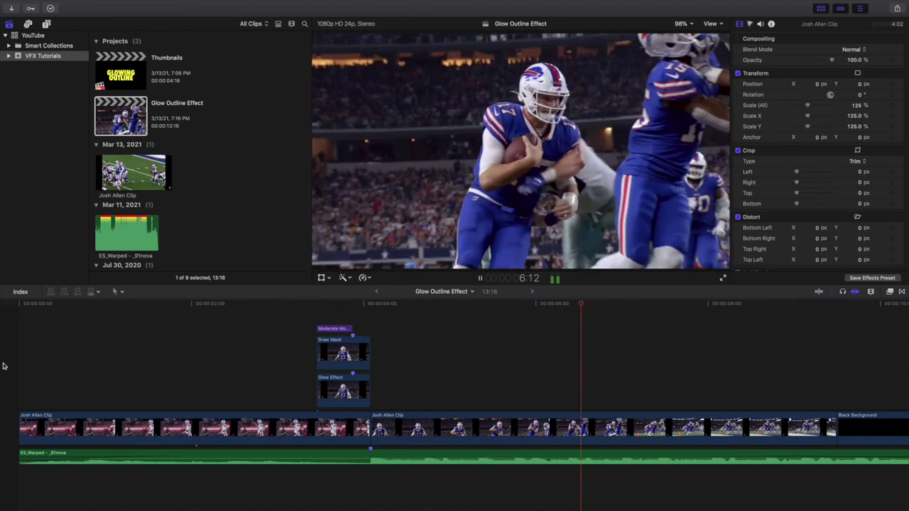
key("space")
key("Home")
key("space")
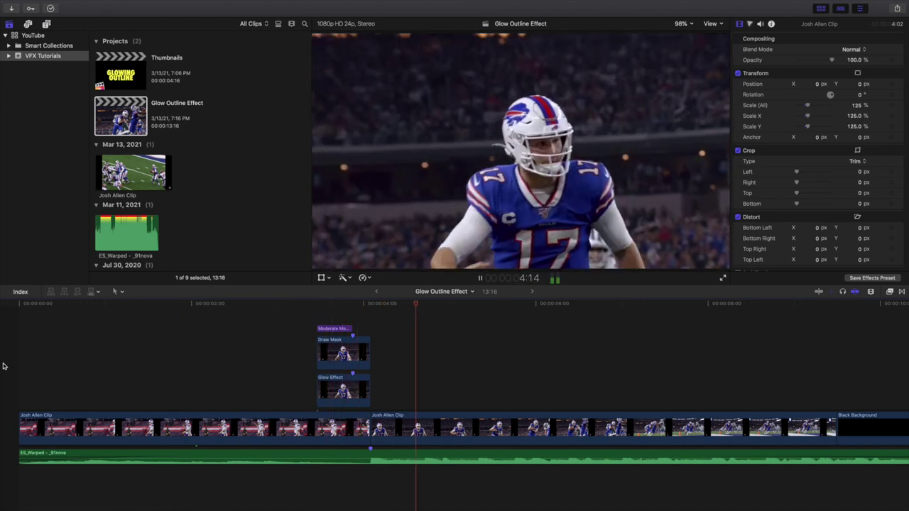
key("space")
key("Home")
key("space")
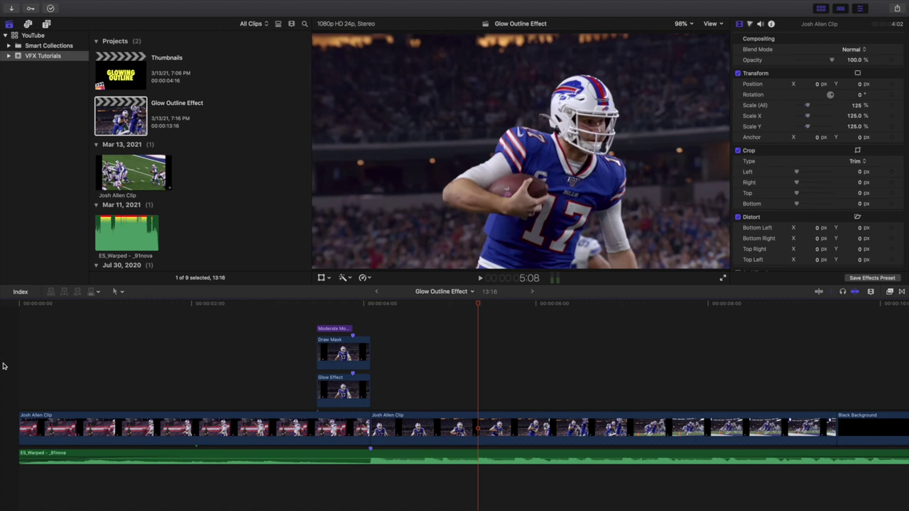
key("Home")
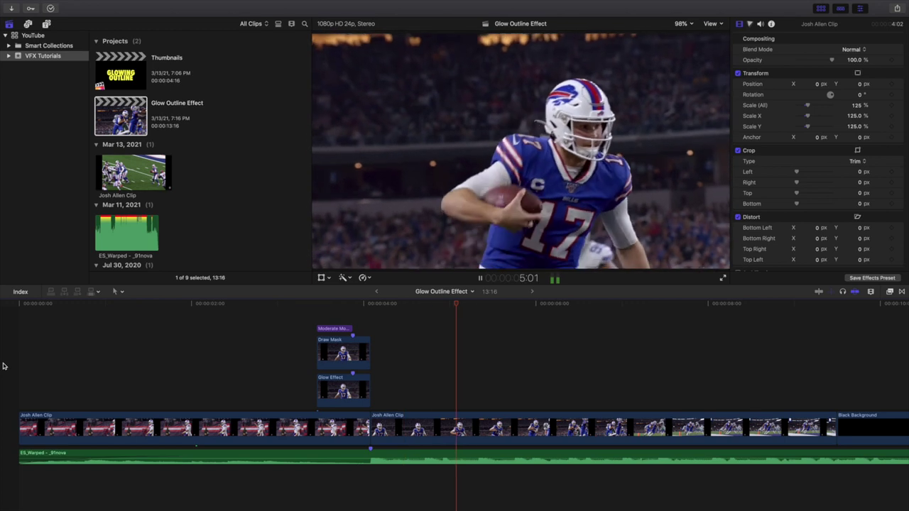
key("space")
key("Home")
key("space")
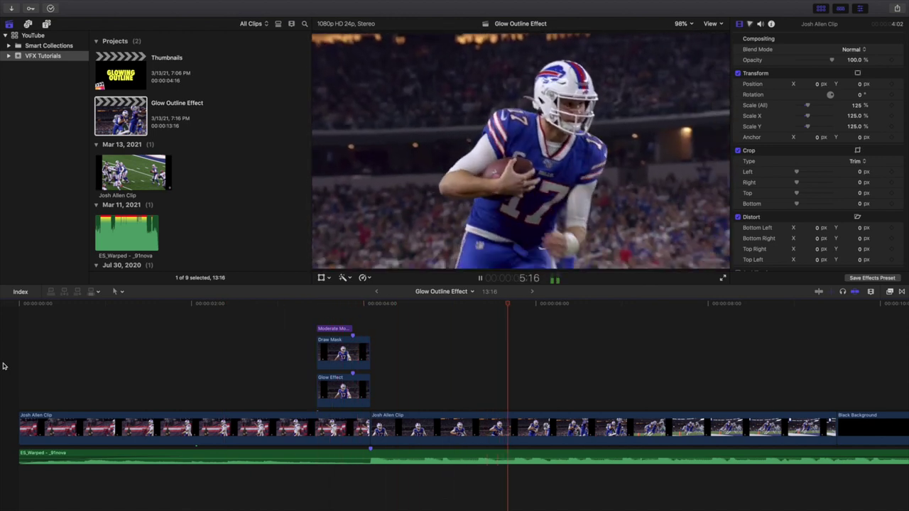
key("space")
key("Home")
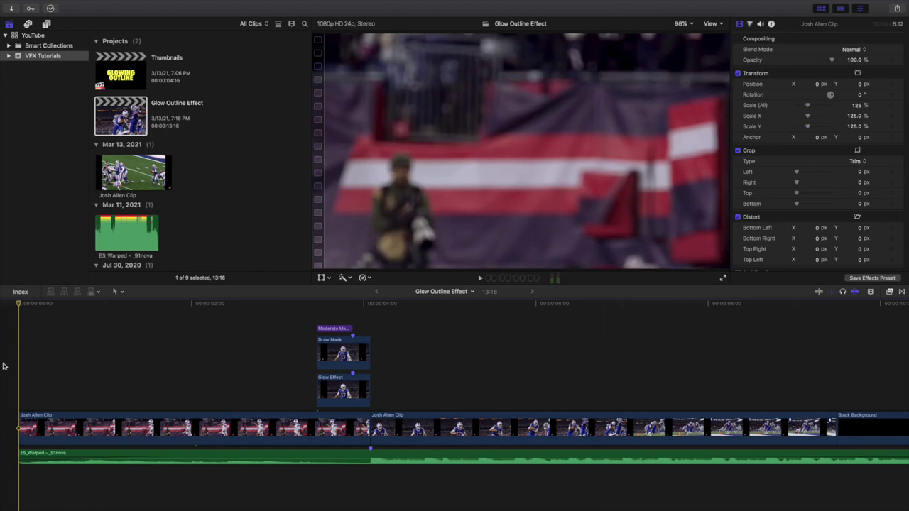